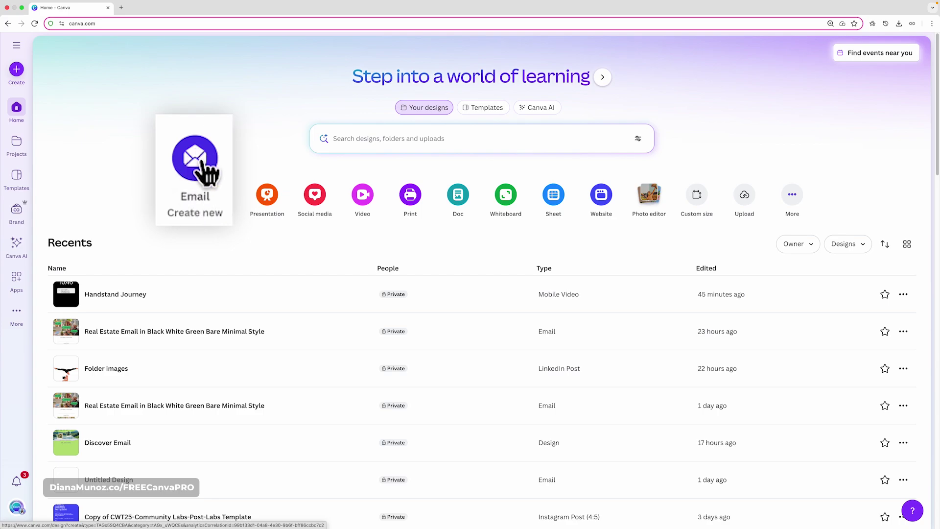
pyautogui.click(201, 189)
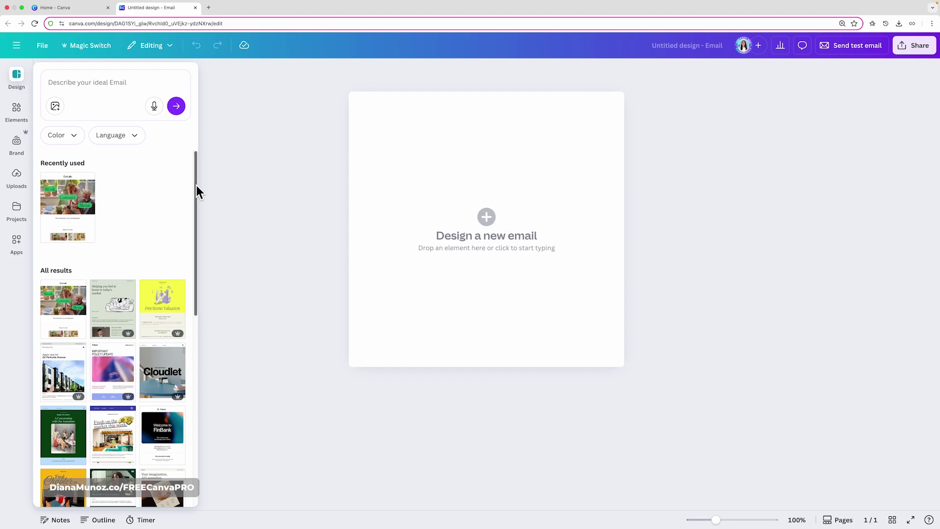
pyautogui.scroll(-3, 156, 219)
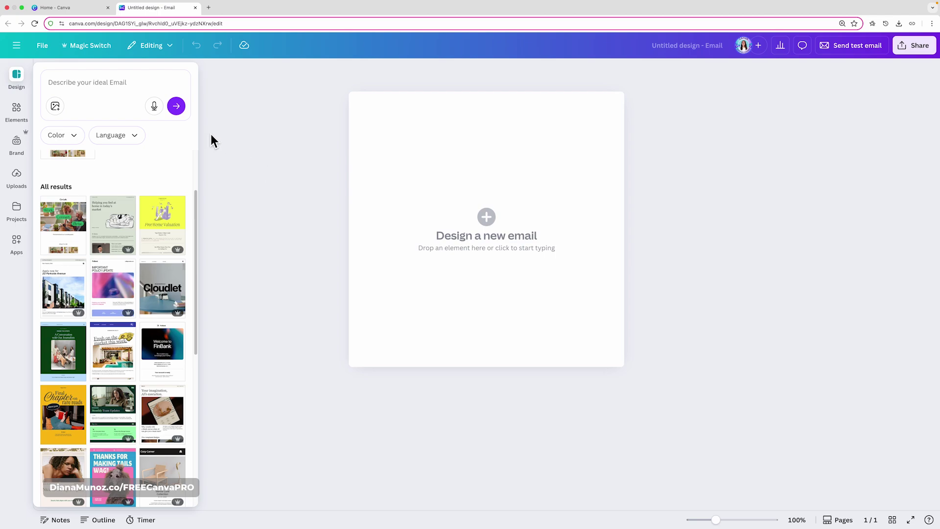
pyautogui.click(196, 8)
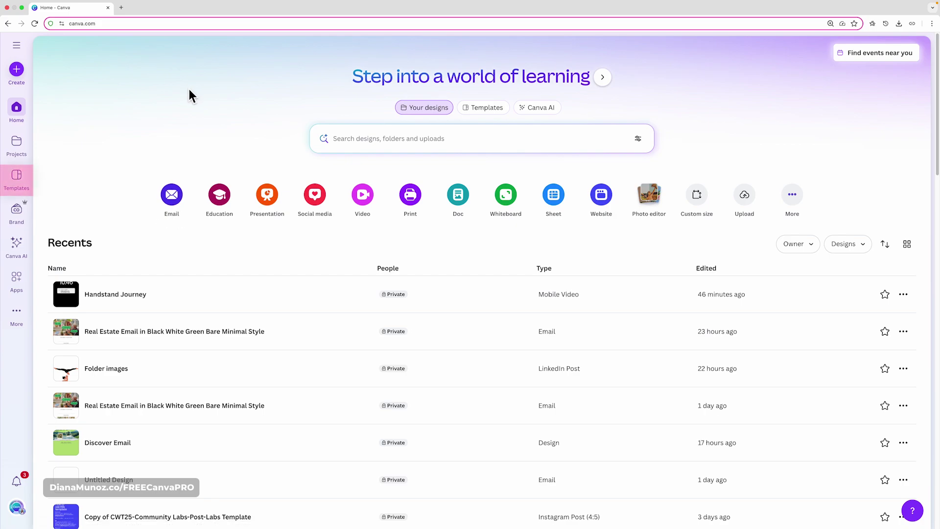
# Browse the email templates and start a design from the Co-Lab "Real Estate Email in Black White Green Bare Minimal Style" template.
pyautogui.click(20, 182)
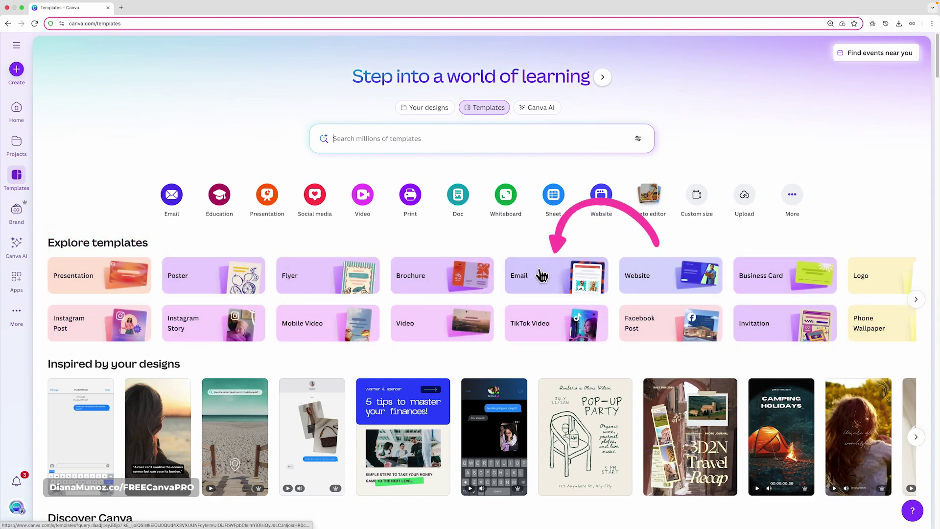
pyautogui.click(588, 274)
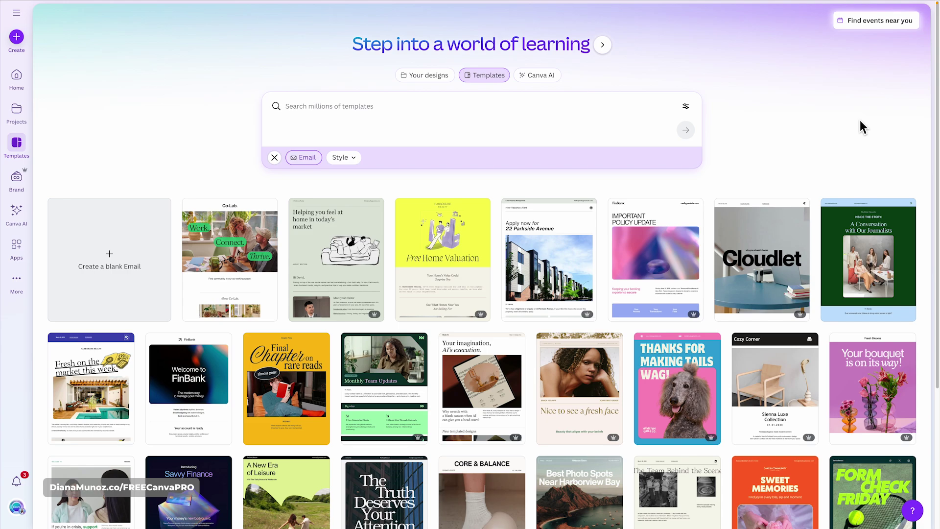
pyautogui.scroll(-1, 862, 125)
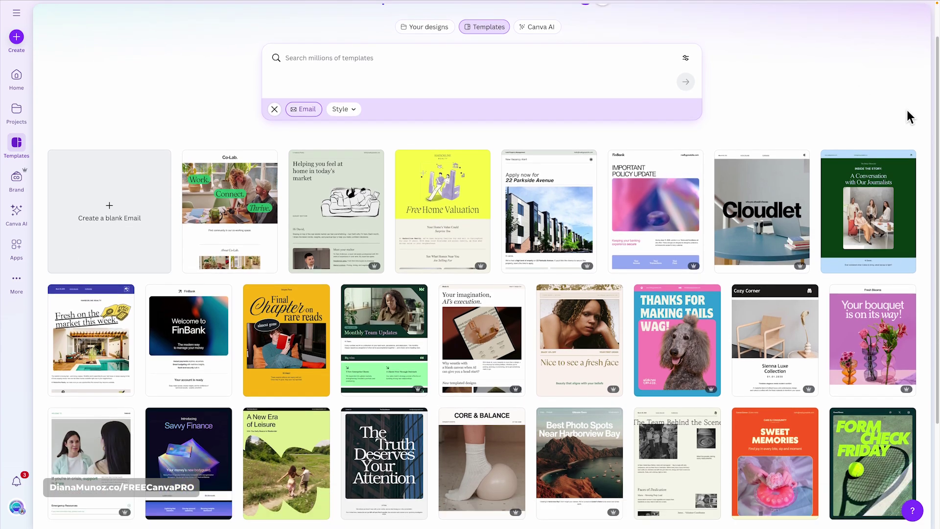
pyautogui.scroll(-2, 907, 110)
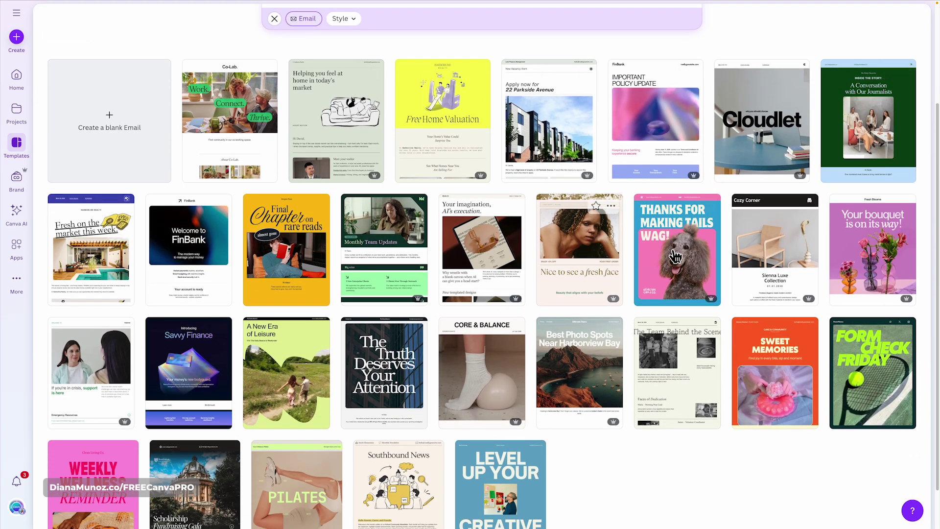
pyautogui.scroll(-1, 790, 459)
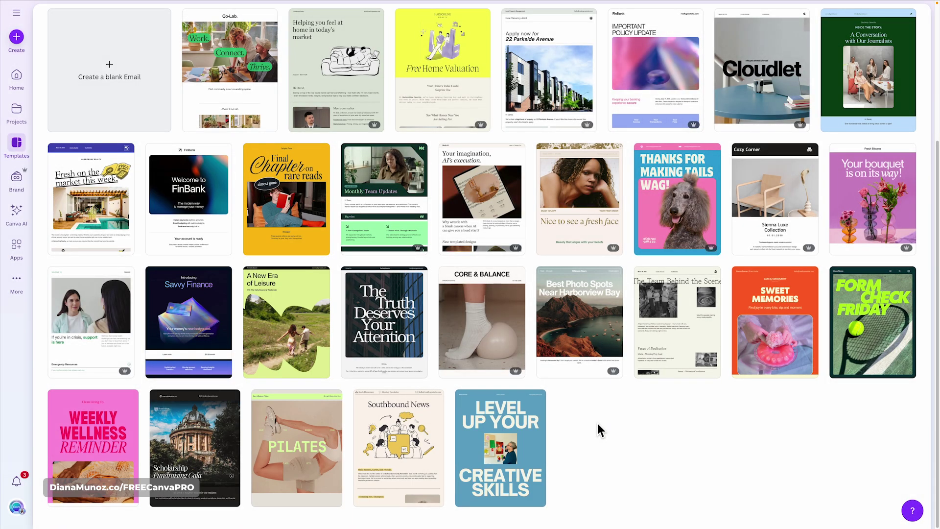
pyautogui.click(233, 77)
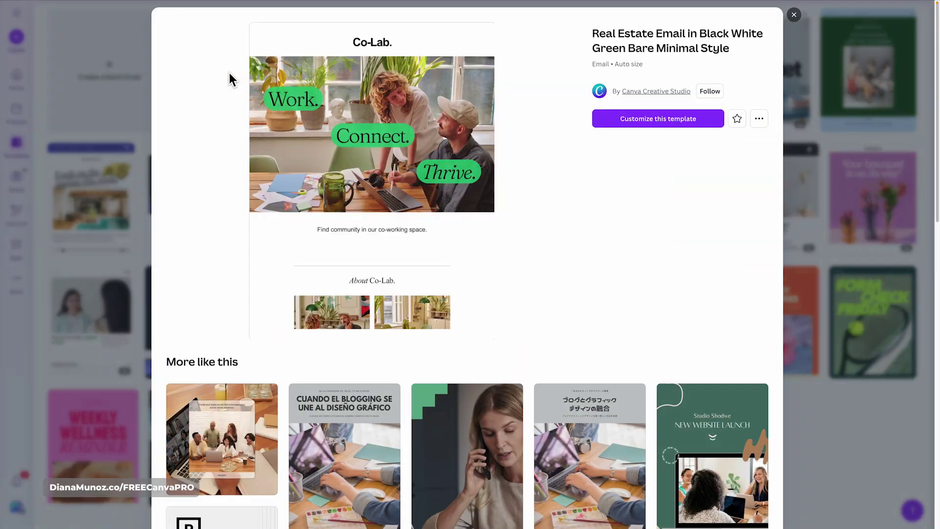
pyautogui.click(667, 126)
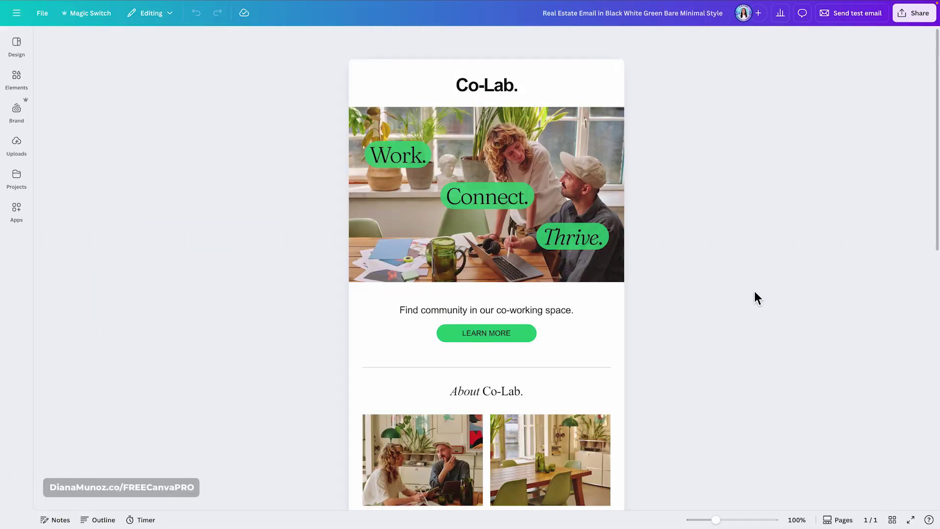
# Review all sections of the email template, from the header down to the contact footer.
pyautogui.scroll(-5, 754, 294)
pyautogui.scroll(-4, 754, 293)
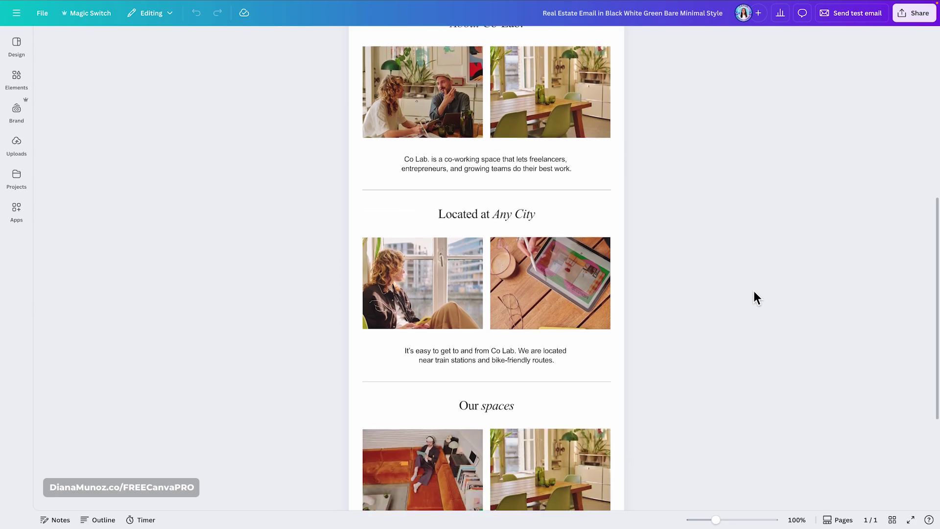
pyautogui.scroll(-7, 754, 292)
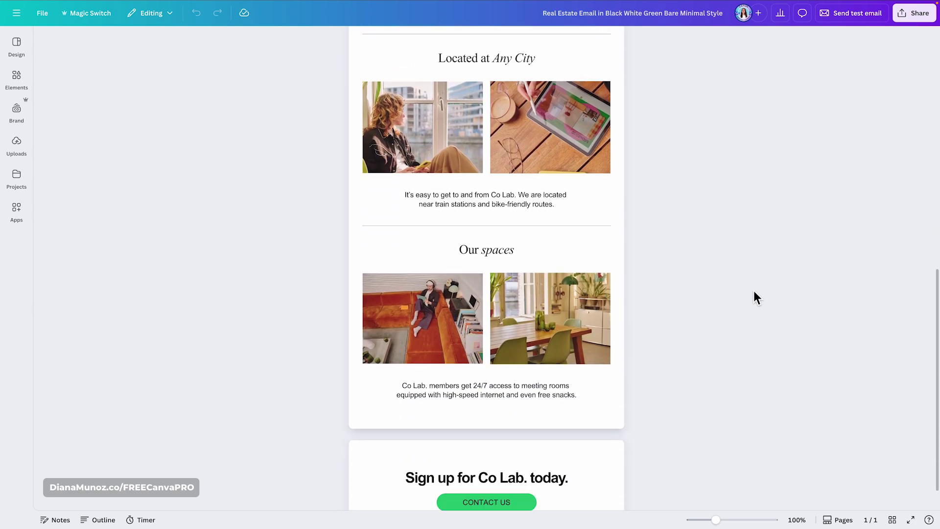
pyautogui.scroll(-1, 753, 293)
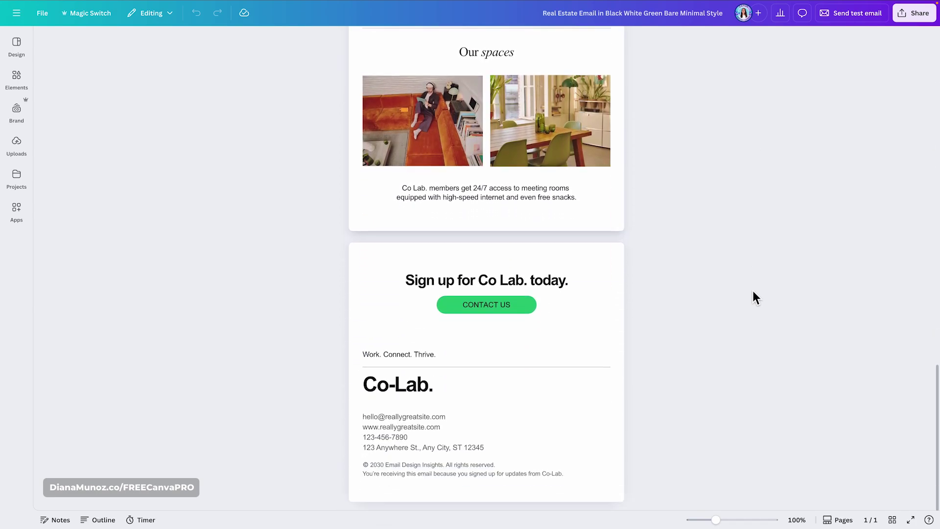
pyautogui.scroll(13, 753, 294)
pyautogui.scroll(2, 754, 296)
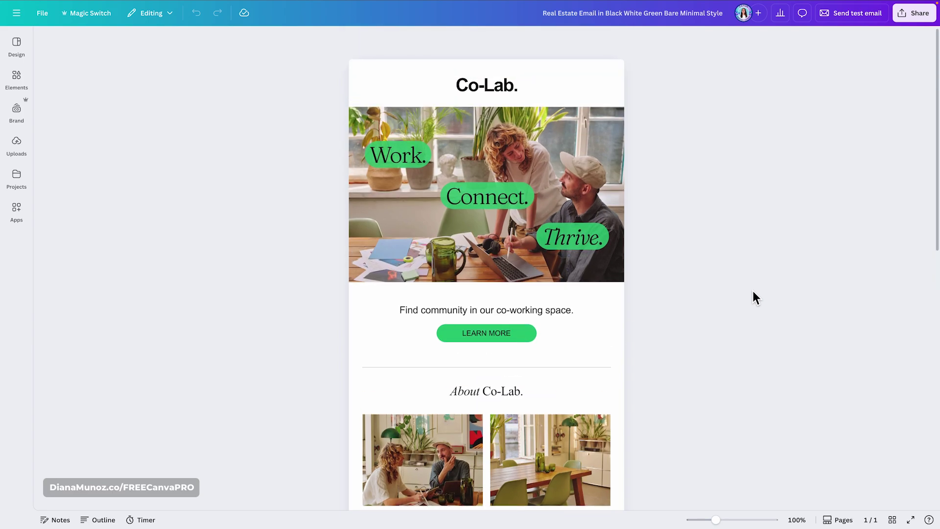
# Change the heading at the top of the email to "The RonDi Co-Lab.".
pyautogui.moveTo(437, 96); pyautogui.dragTo(571, 96)
pyautogui.click(518, 93)
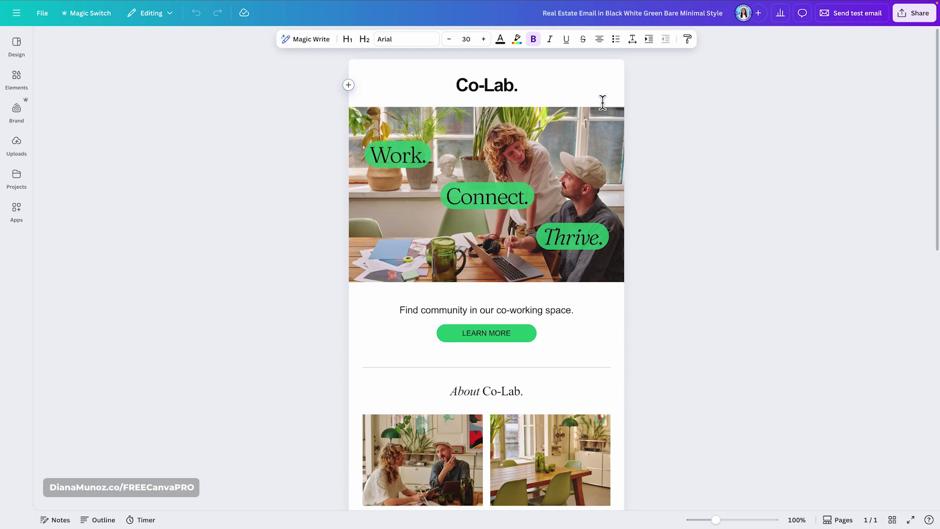
pyautogui.write('The RonDi')
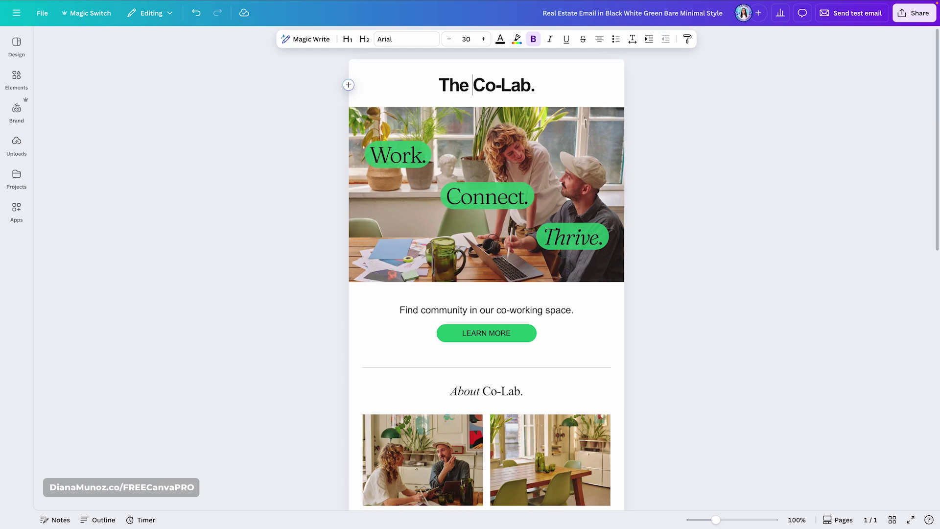
pyautogui.click(695, 161)
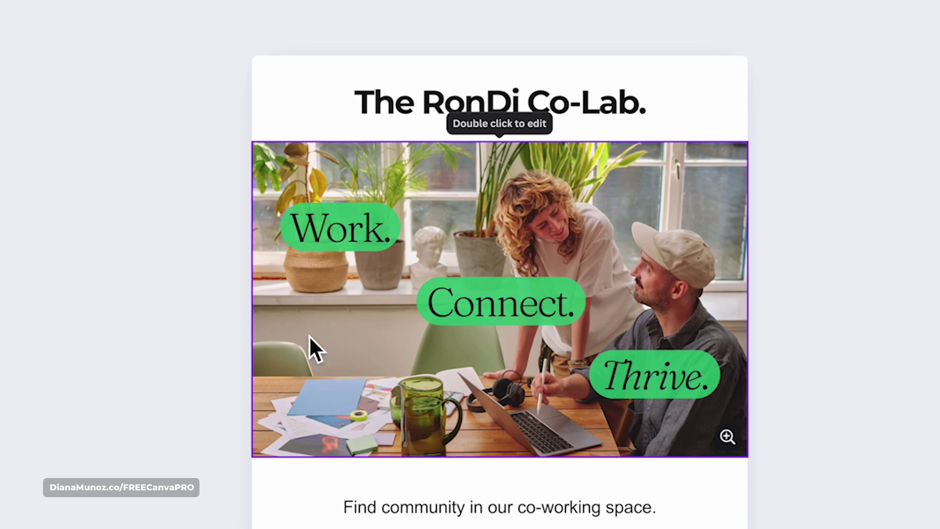
# Open the header image for editing and set the font of the Work, Connect and Thrive labels to Montserrat.
pyautogui.click(466, 293)
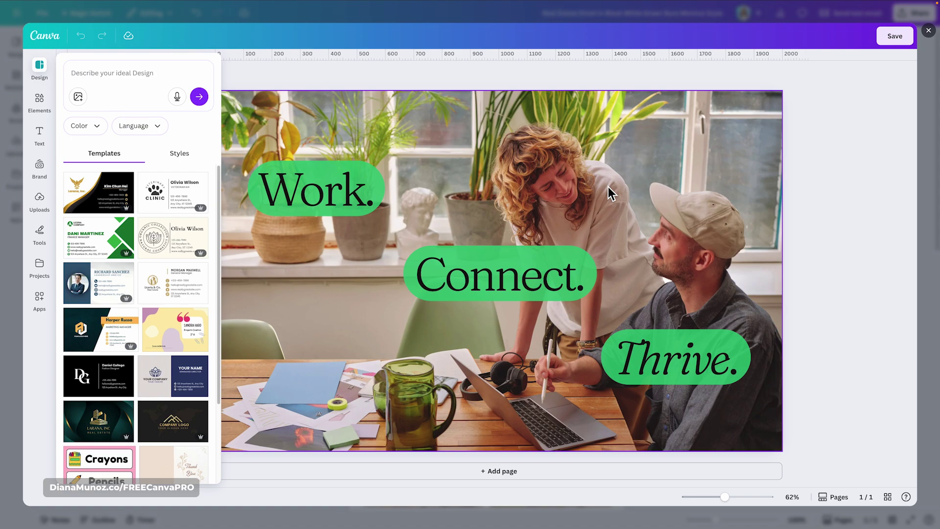
pyautogui.click(850, 213)
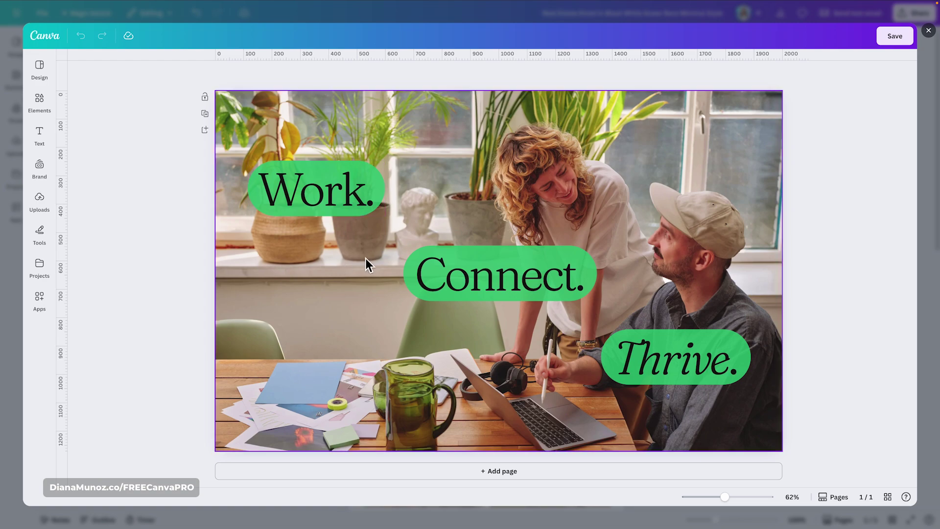
pyautogui.moveTo(826, 380); pyautogui.dragTo(303, 147)
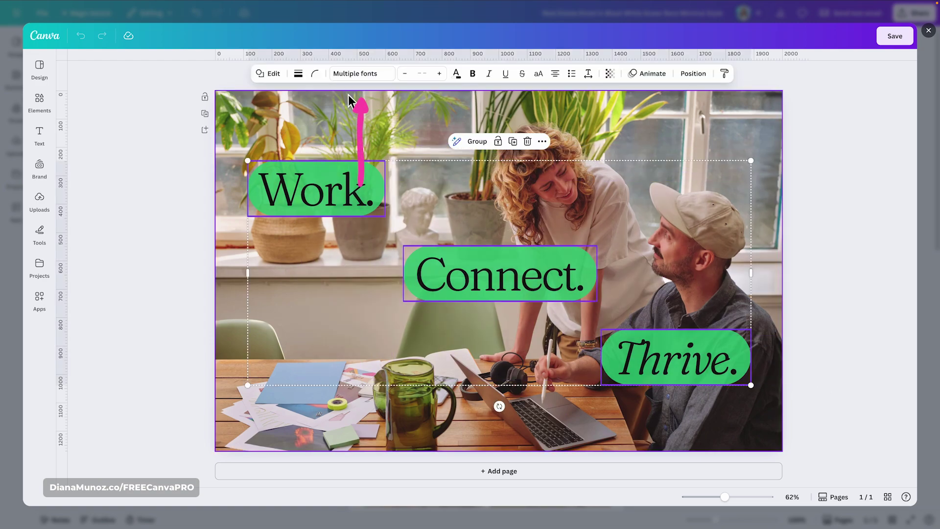
pyautogui.click(357, 74)
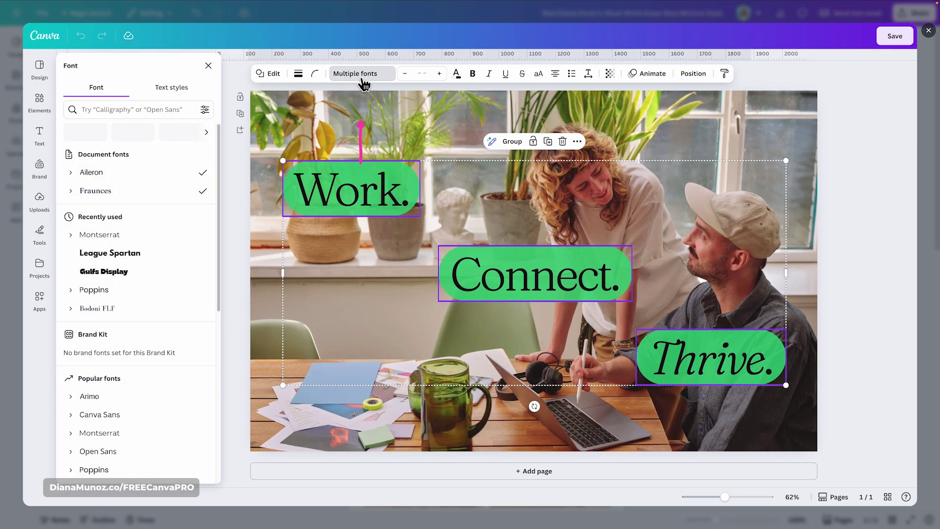
pyautogui.click(131, 241)
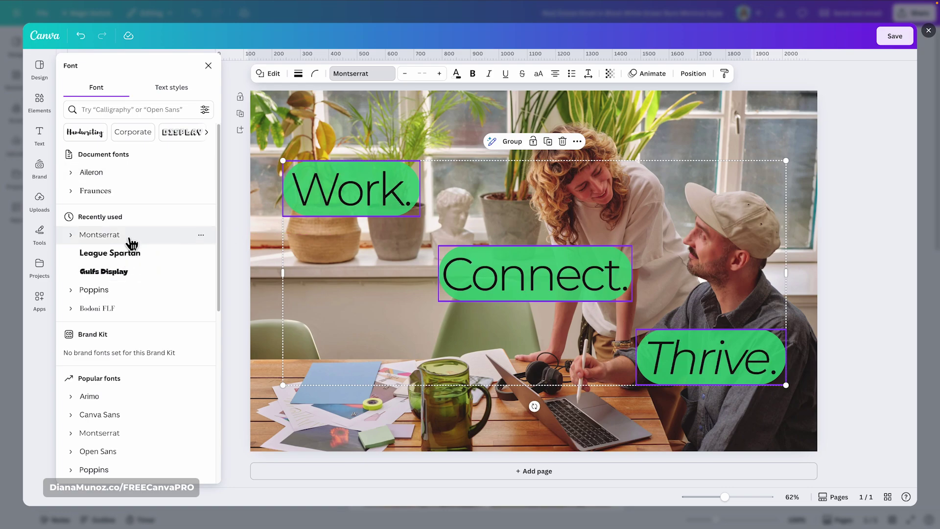
# Reduce the text size of the Work, Connect and Thrive labels together by six increments.
pyautogui.click(406, 74)
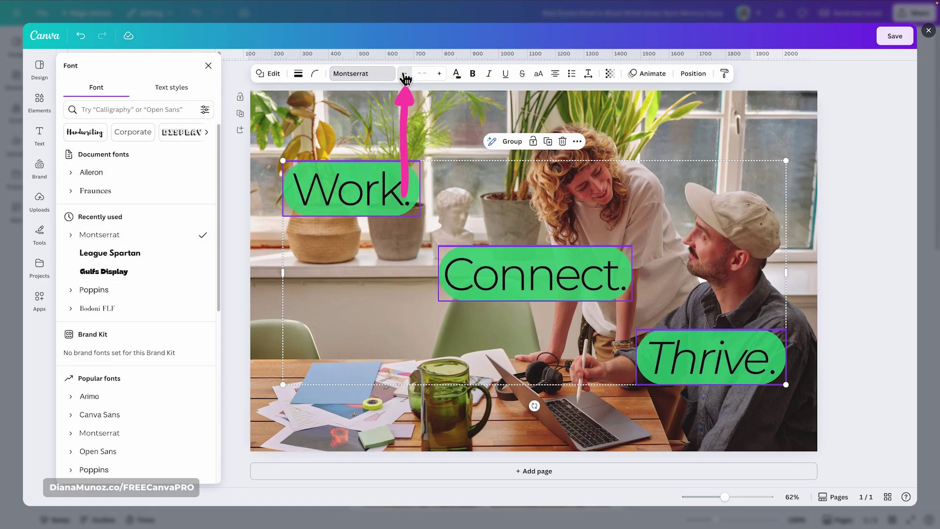
pyautogui.click(406, 73)
pyautogui.click(405, 73)
pyautogui.click(404, 74)
pyautogui.click(405, 74)
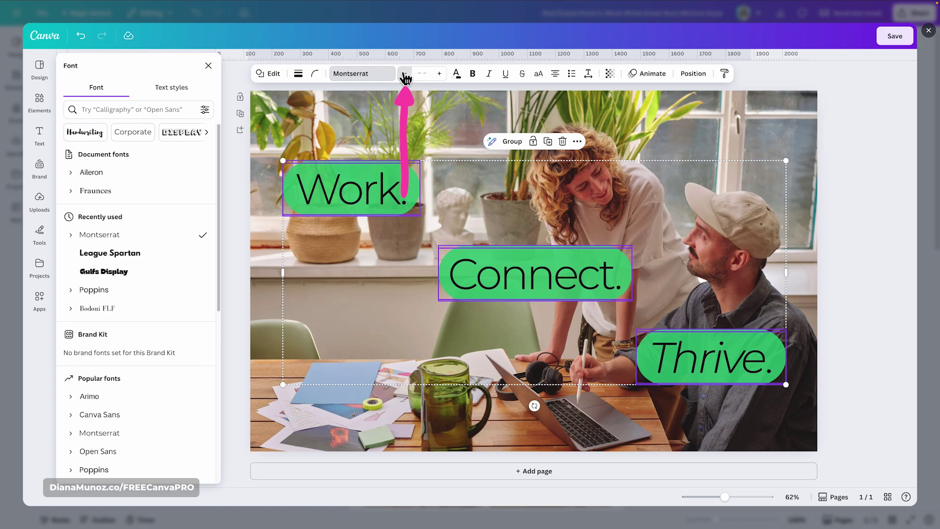
pyautogui.click(405, 74)
# Set the text color of the three selected labels to #573ae9.
pyautogui.click(456, 73)
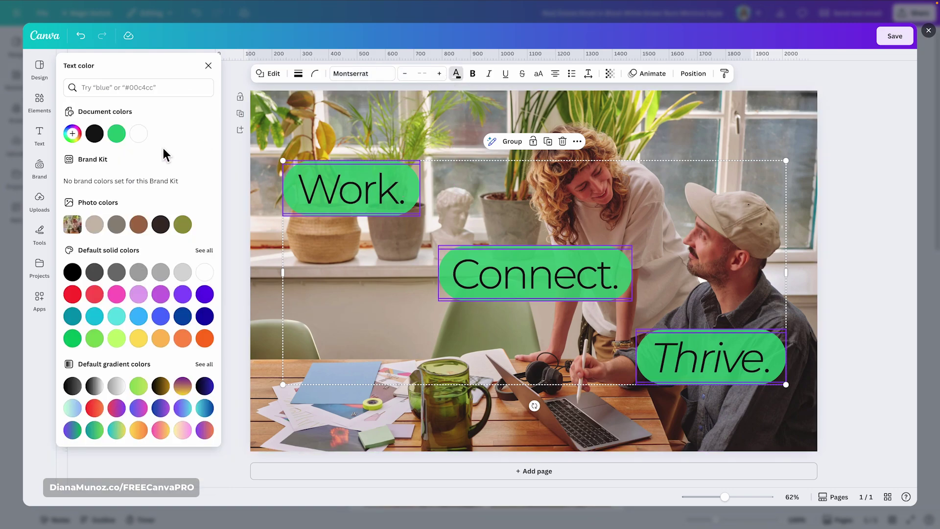
pyautogui.click(143, 94)
pyautogui.write('#573ae9')
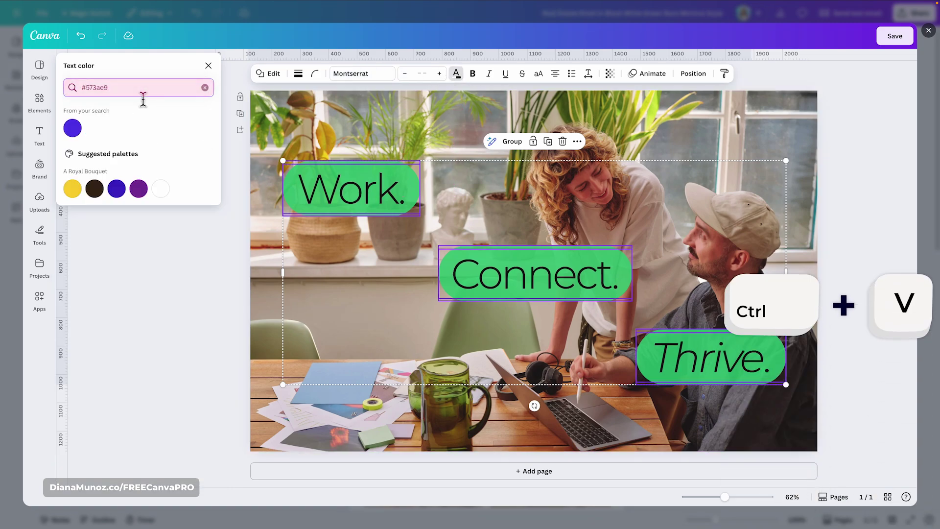
pyautogui.press('Return')
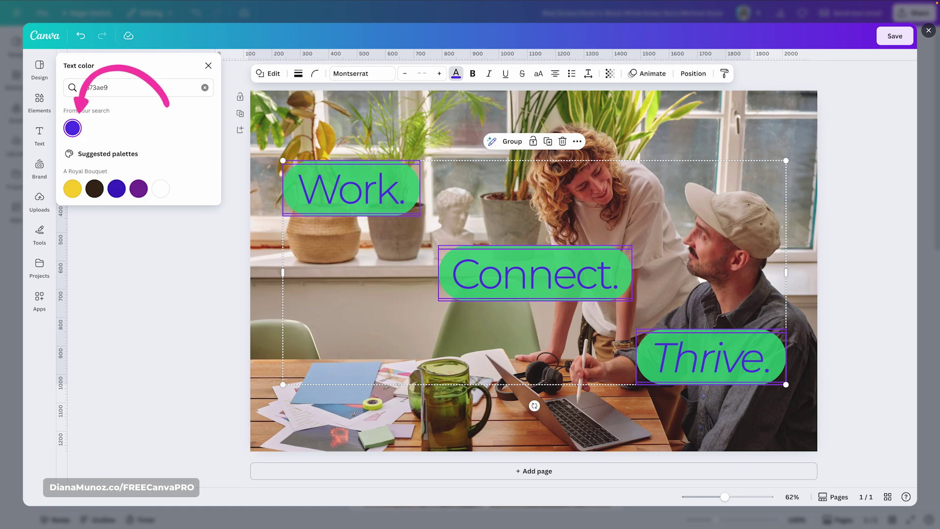
# Set the fill color of the Work label's rounded shape to #cbe939.
pyautogui.click(294, 189)
pyautogui.click(289, 74)
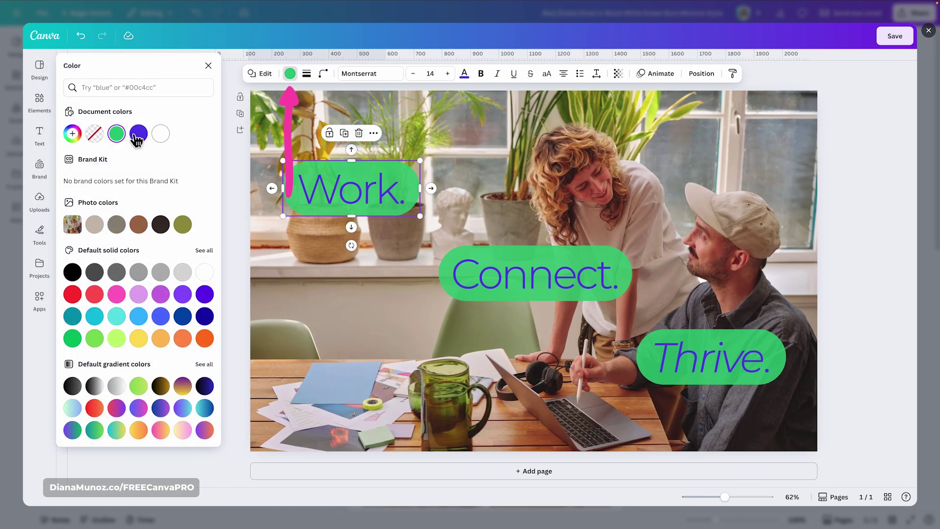
pyautogui.click(137, 87)
pyautogui.write('#cbe939')
pyautogui.click(72, 128)
# Apply the #cbe939 fill to the Connect and Thrive labels and save the edited header image to the email.
pyautogui.click(502, 254)
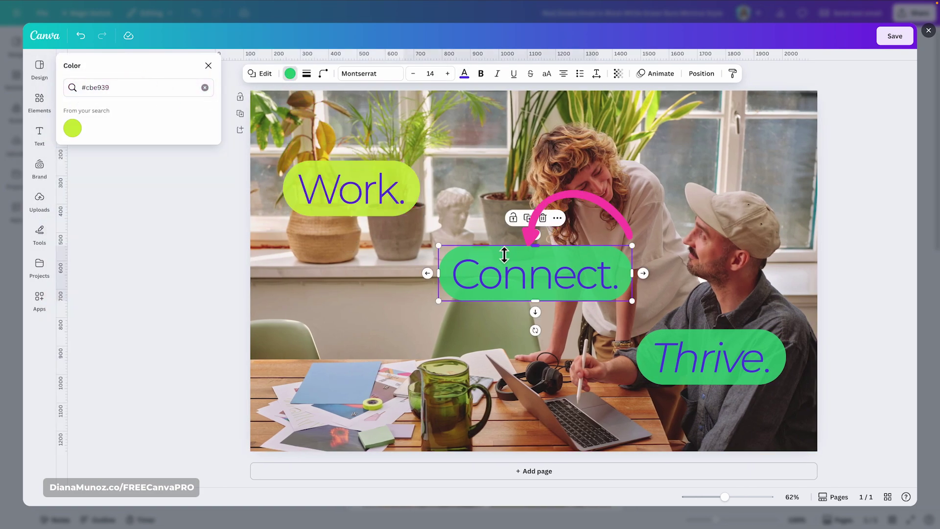
pyautogui.click(498, 254)
pyautogui.click(499, 254)
pyautogui.click(72, 128)
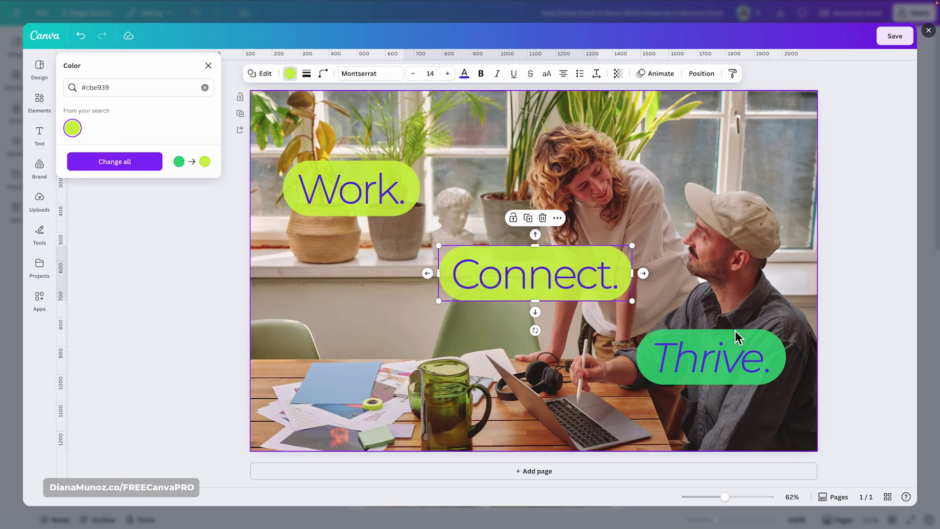
pyautogui.click(736, 333)
pyautogui.click(73, 128)
pyautogui.click(208, 65)
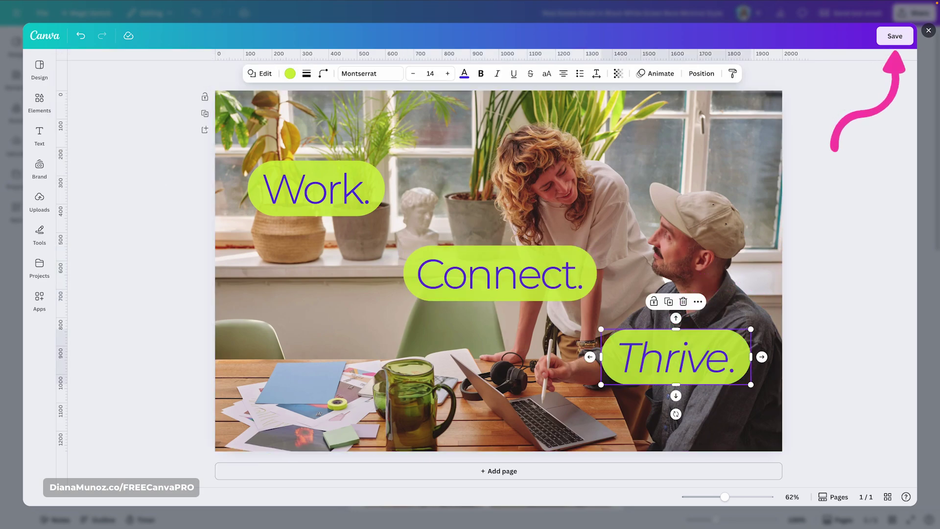
pyautogui.click(896, 38)
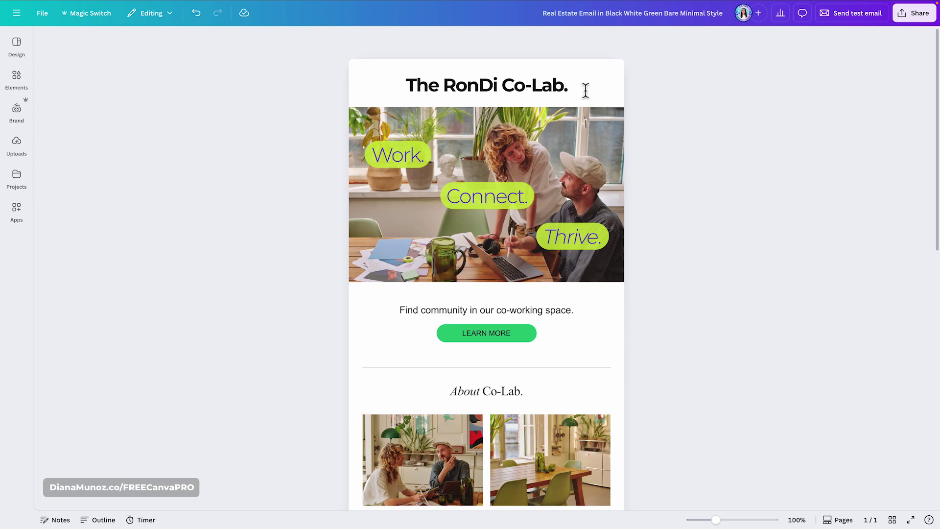
# Recolor the "The RonDi Co-Lab." heading with the purple already used in the document.
pyautogui.moveTo(585, 90); pyautogui.dragTo(400, 83)
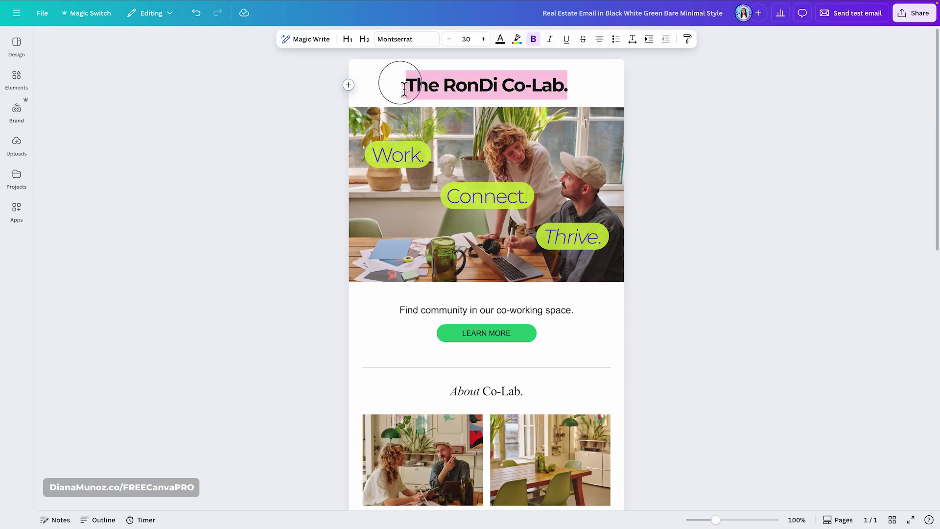
pyautogui.click(469, 39)
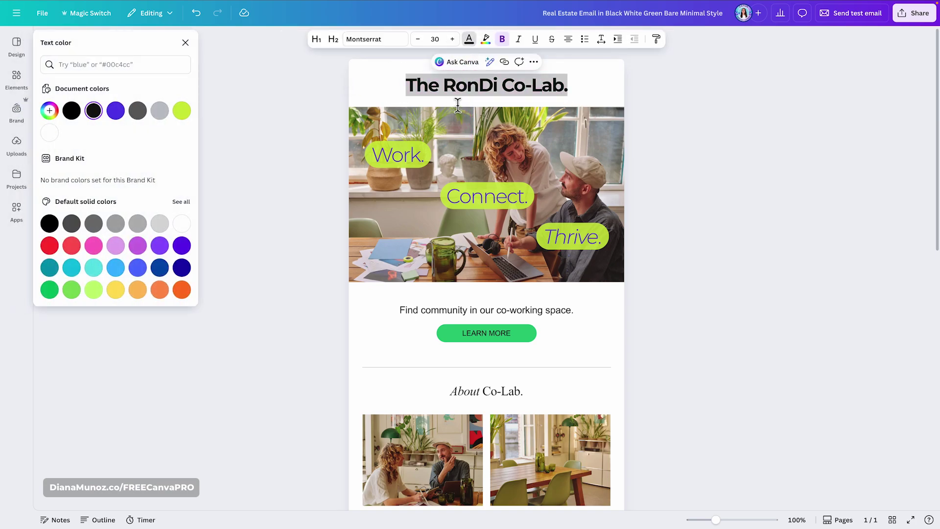
pyautogui.click(116, 111)
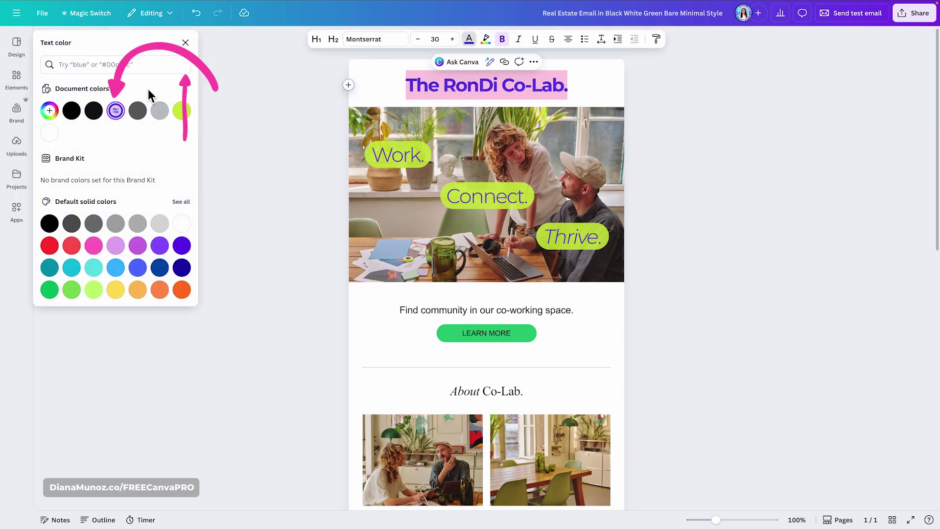
# Try adding the brown "Welcome to" header from the Headers elements to the email, and undo it.
pyautogui.click(185, 42)
pyautogui.click(735, 275)
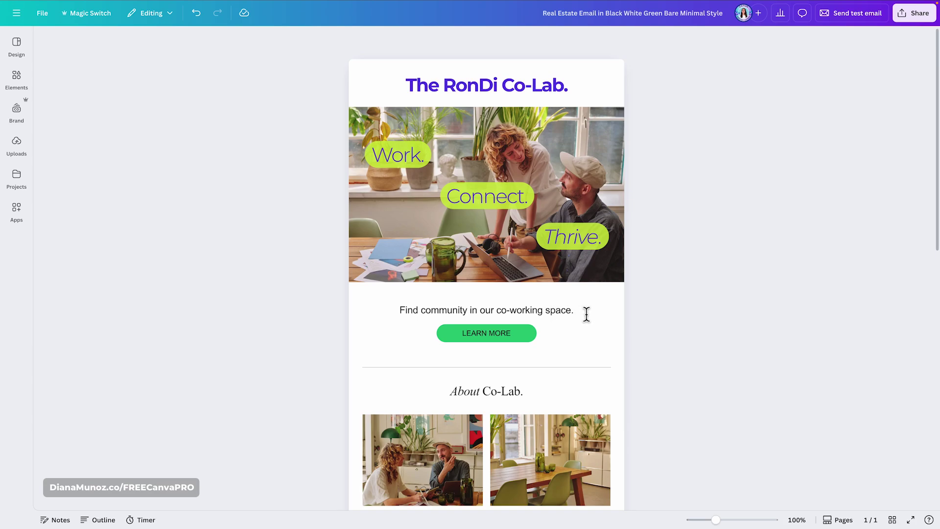
pyautogui.click(17, 78)
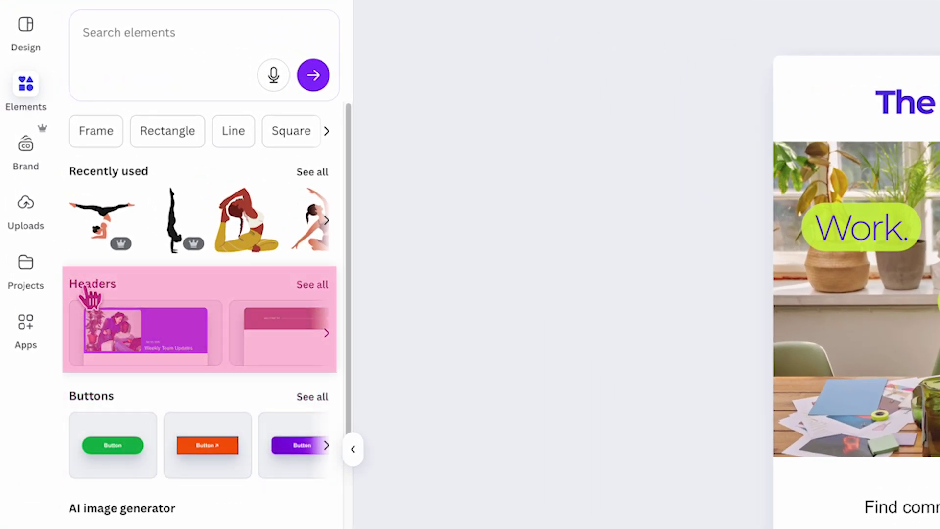
pyautogui.click(306, 289)
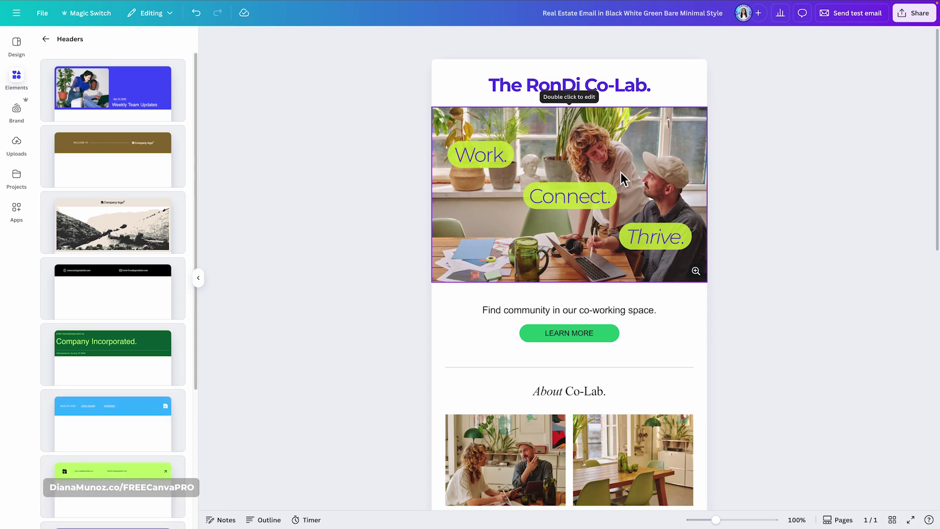
pyautogui.scroll(-4, 136, 330)
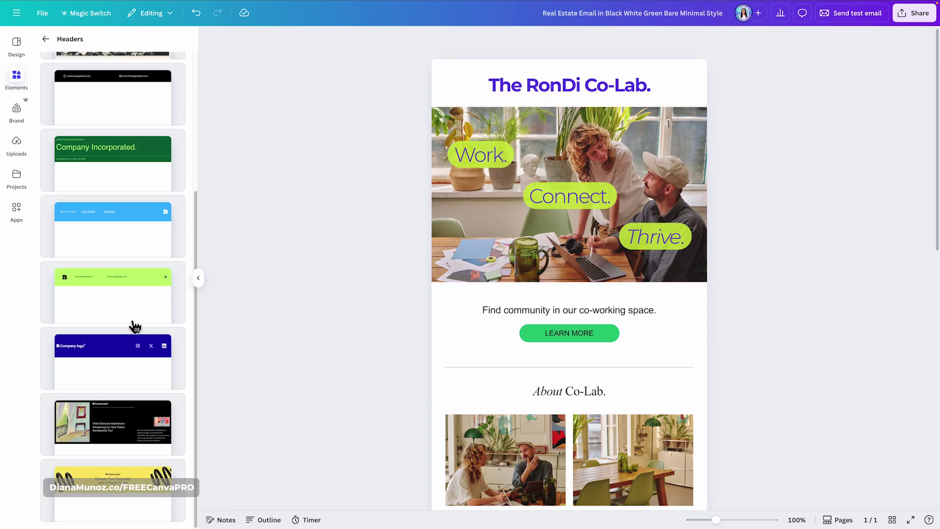
pyautogui.scroll(4, 134, 326)
pyautogui.moveTo(118, 147); pyautogui.dragTo(523, 115)
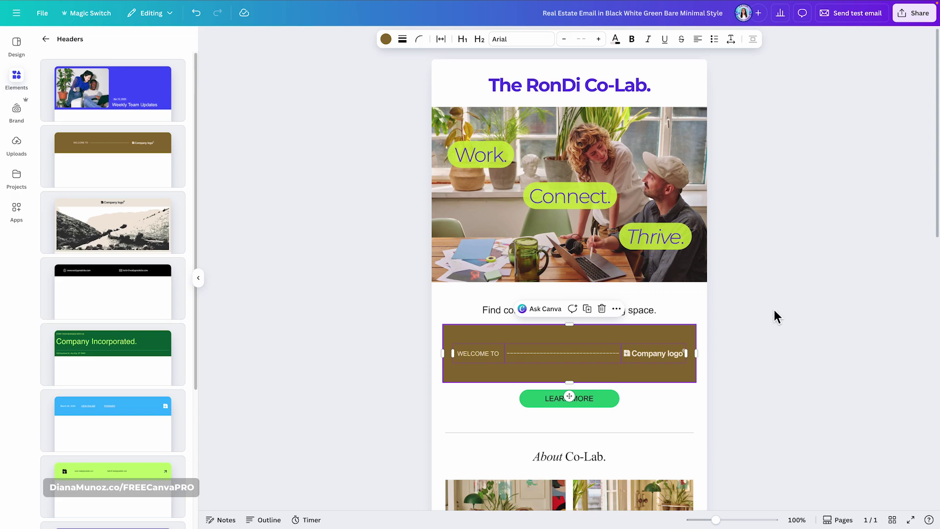
pyautogui.click(196, 12)
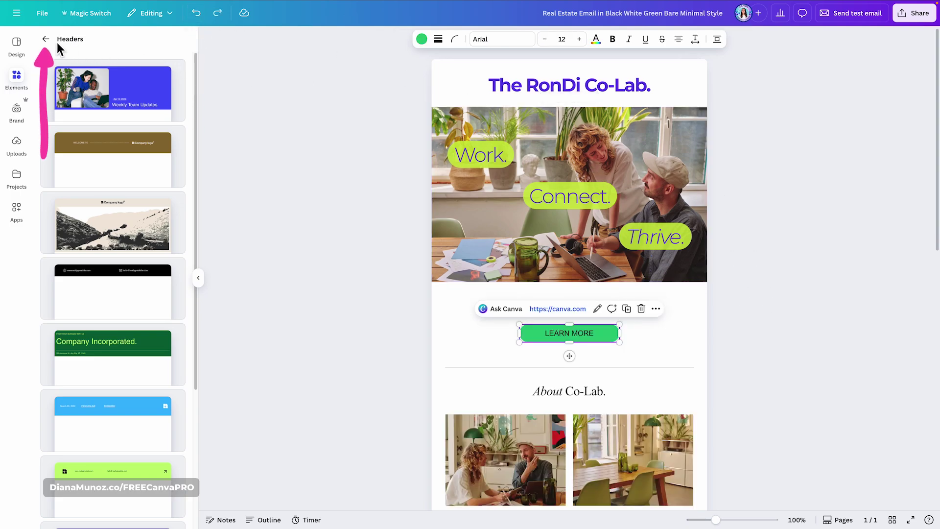
# Try adding the green rounded button from the Buttons elements above LEARN MORE, and delete it.
pyautogui.click(45, 38)
pyautogui.click(176, 224)
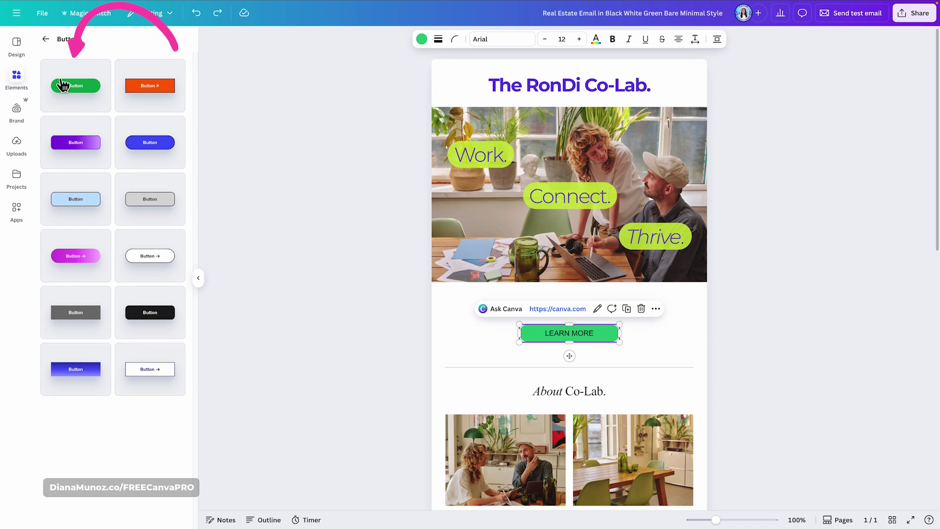
pyautogui.moveTo(76, 86); pyautogui.dragTo(584, 330)
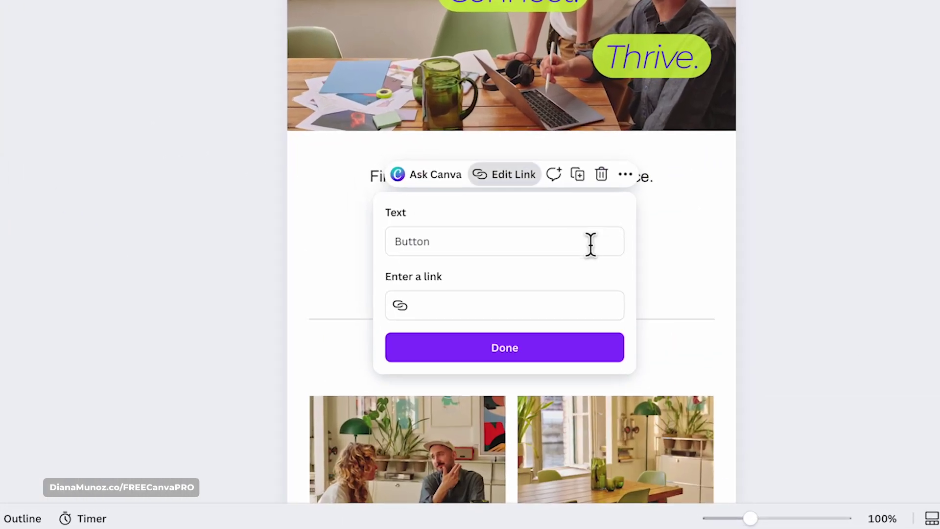
pyautogui.press('Escape')
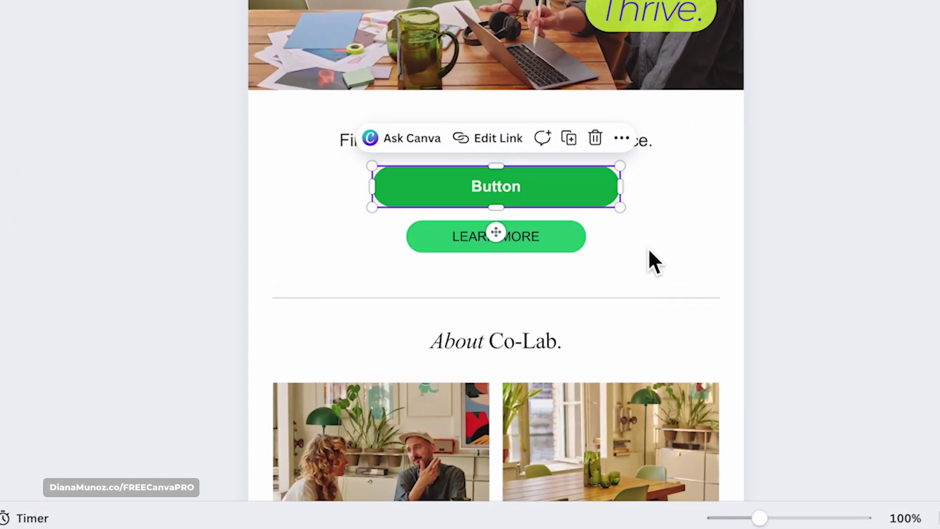
pyautogui.click(595, 137)
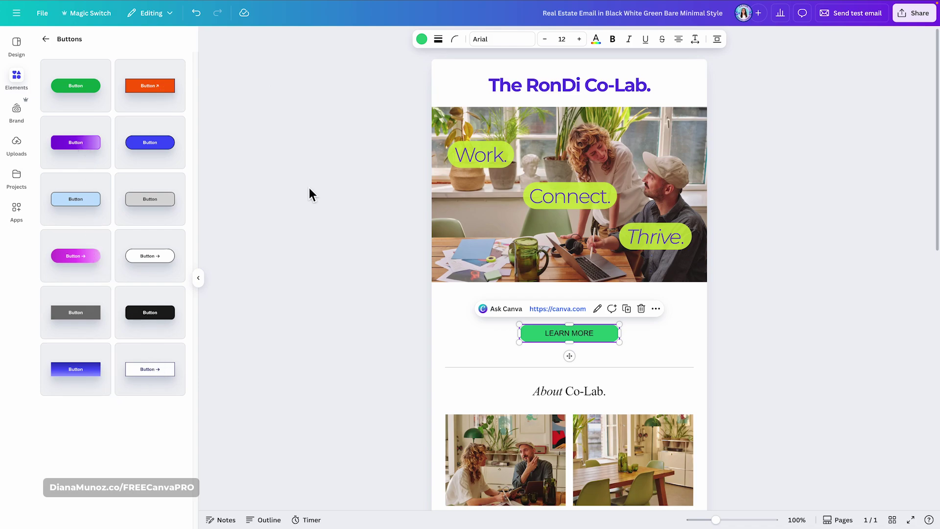
# Replace the green LEARN MORE button with the pink gradient arrow button from the Buttons elements.
pyautogui.moveTo(77, 256); pyautogui.dragTo(549, 323)
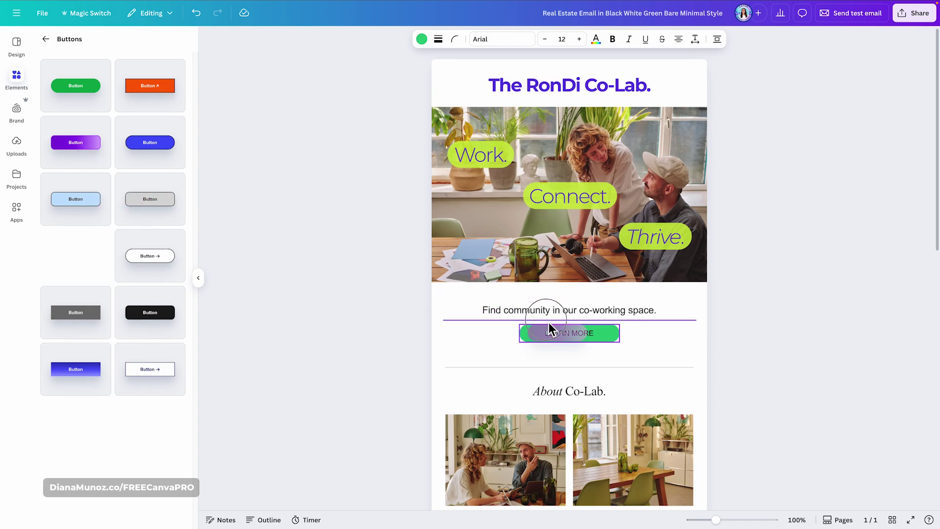
pyautogui.moveTo(629, 336); pyautogui.dragTo(632, 338)
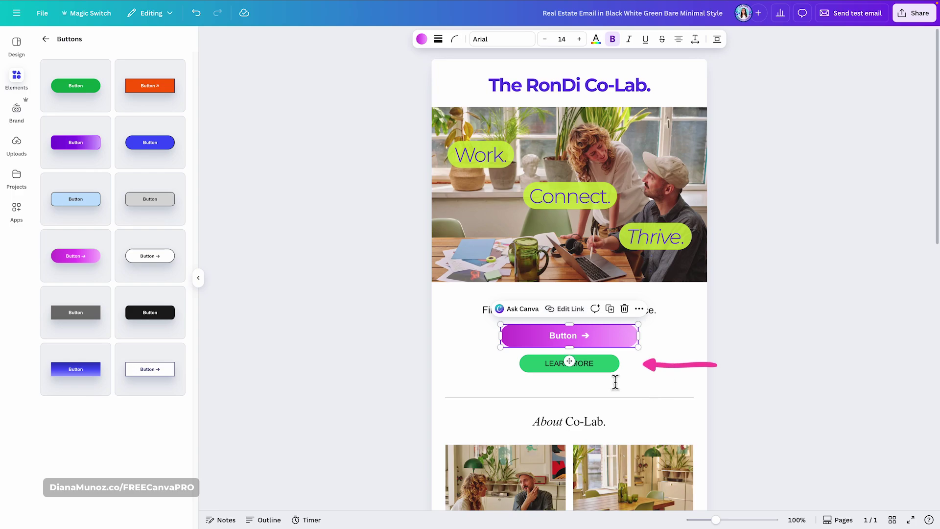
pyautogui.click(615, 382)
pyautogui.click(608, 367)
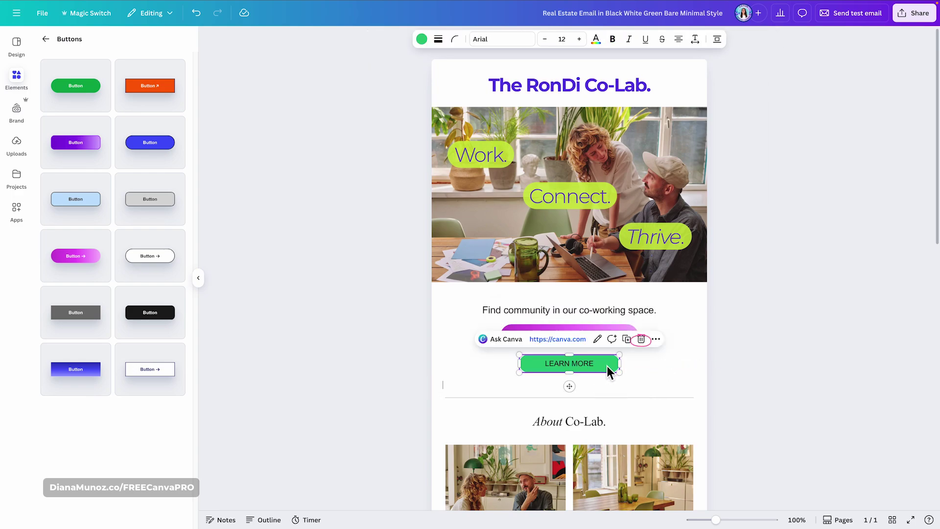
pyautogui.click(642, 340)
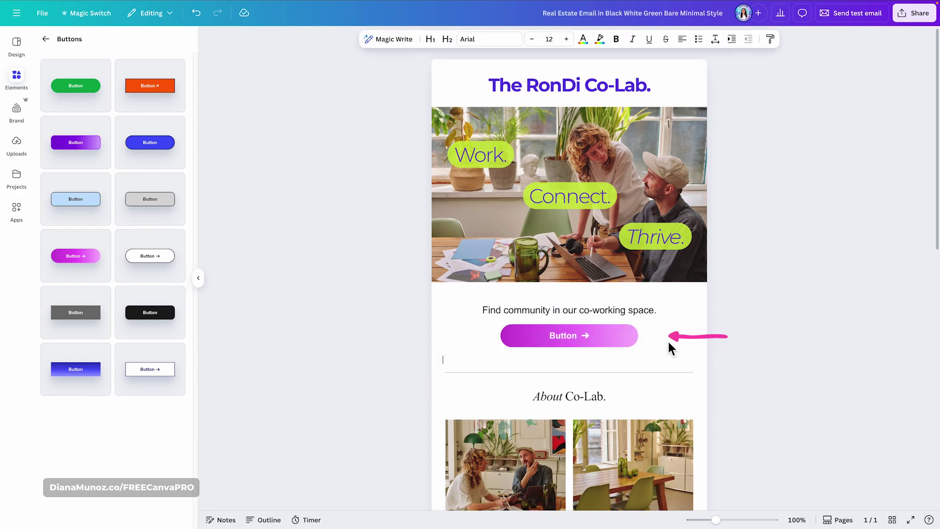
# Recolor the new button's gradient with the document purple and lime #CBEA39, and remove the third gradient color.
pyautogui.click(198, 278)
pyautogui.click(529, 336)
pyautogui.click(339, 39)
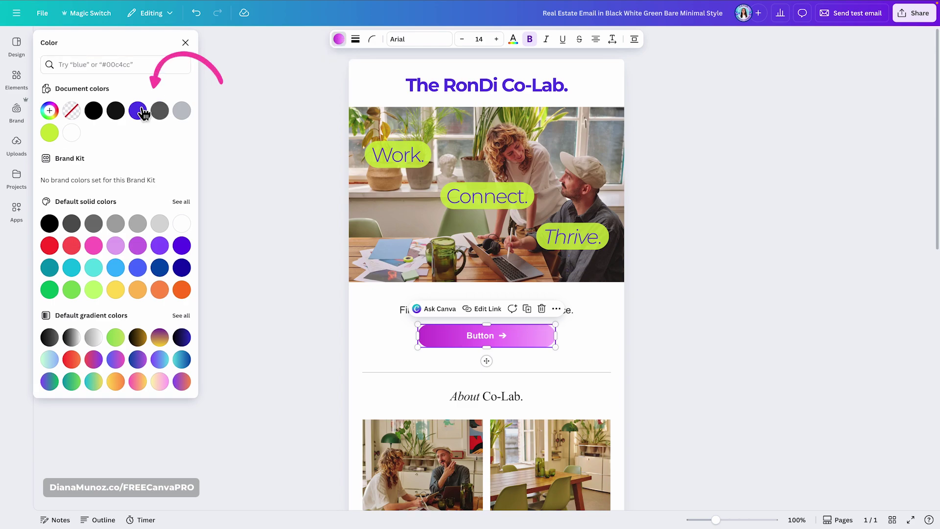
pyautogui.click(49, 111)
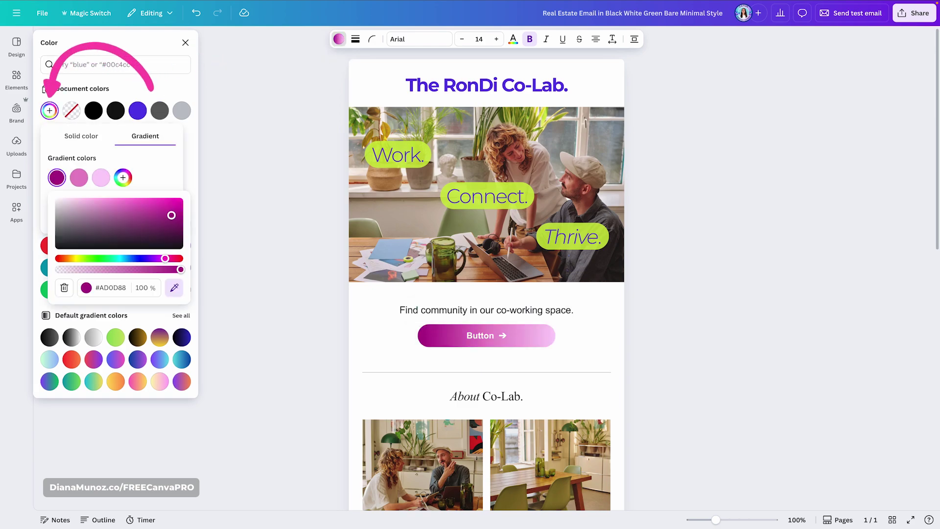
pyautogui.click(79, 178)
pyautogui.click(101, 178)
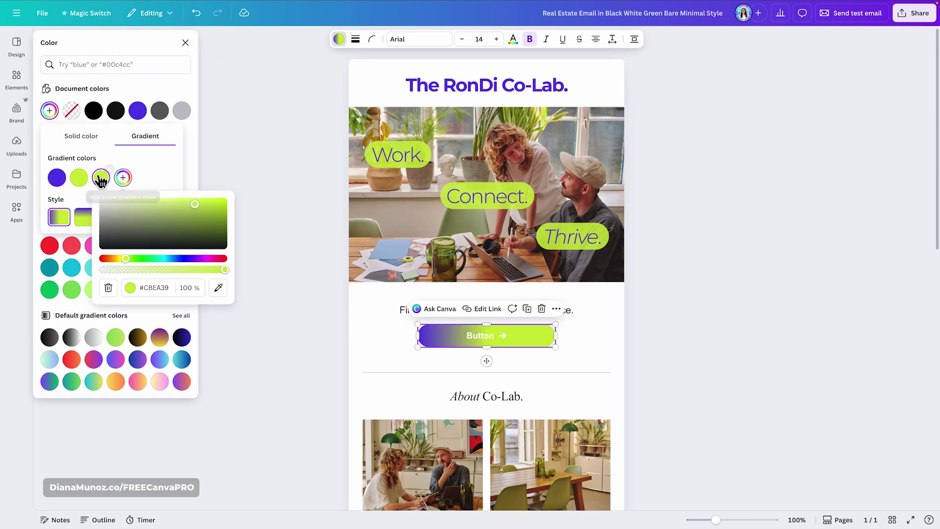
pyautogui.press('Delete')
# Change the button's gradient to run from a darker lime green to a bright lime.
pyautogui.click(57, 177)
pyautogui.click(149, 211)
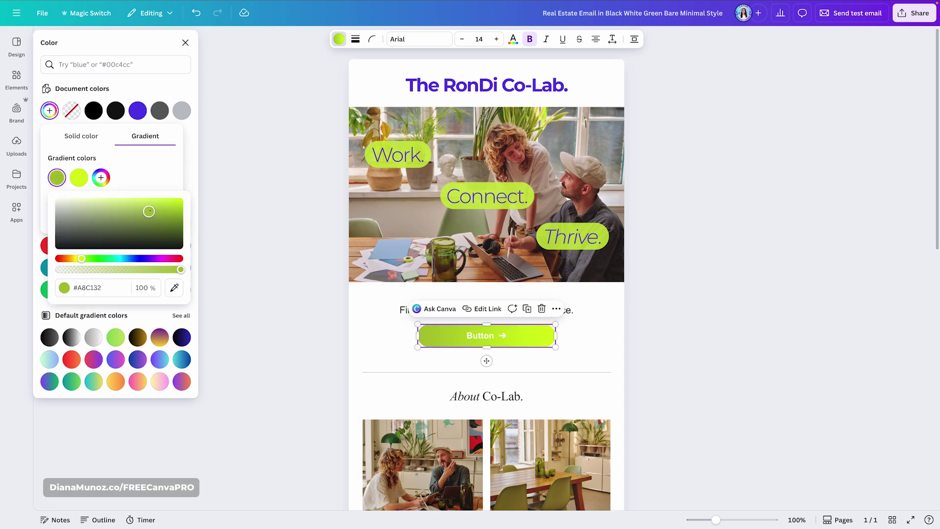
pyautogui.moveTo(149, 210); pyautogui.dragTo(150, 211)
pyautogui.click(229, 207)
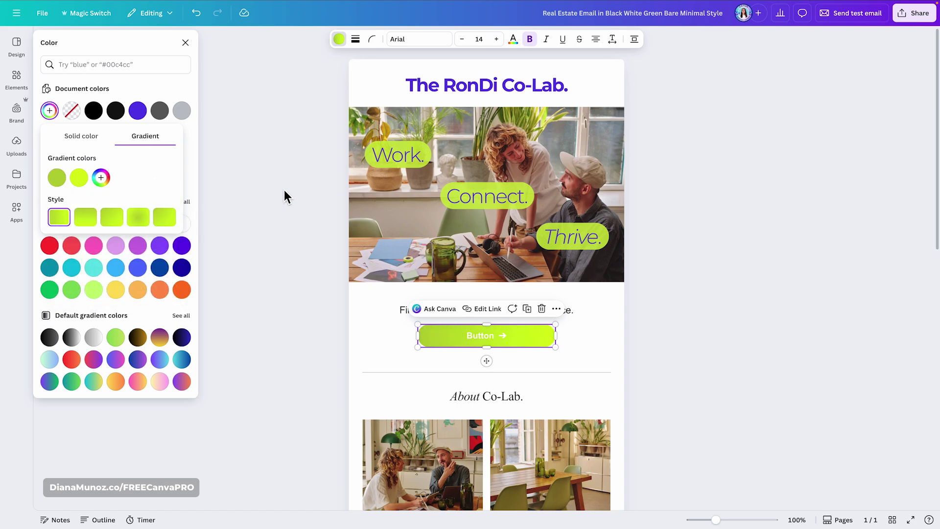
pyautogui.click(325, 274)
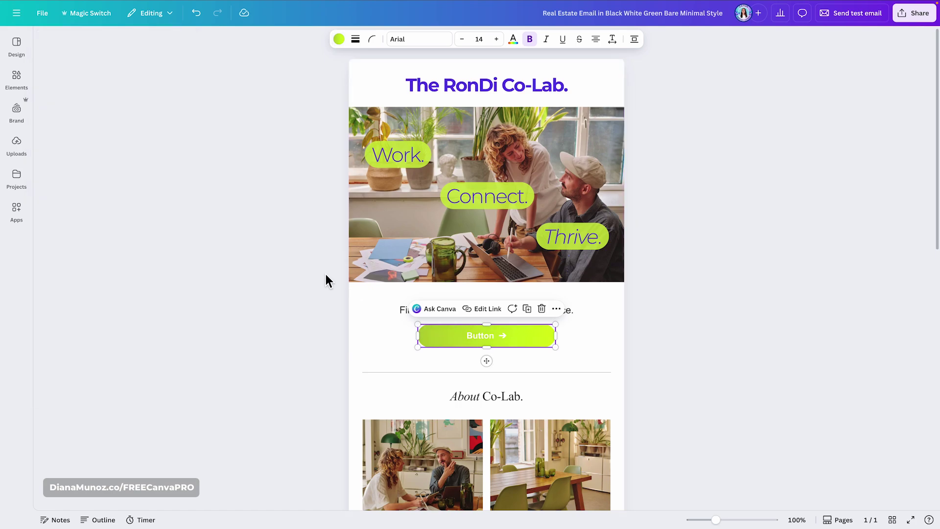
pyautogui.click(325, 277)
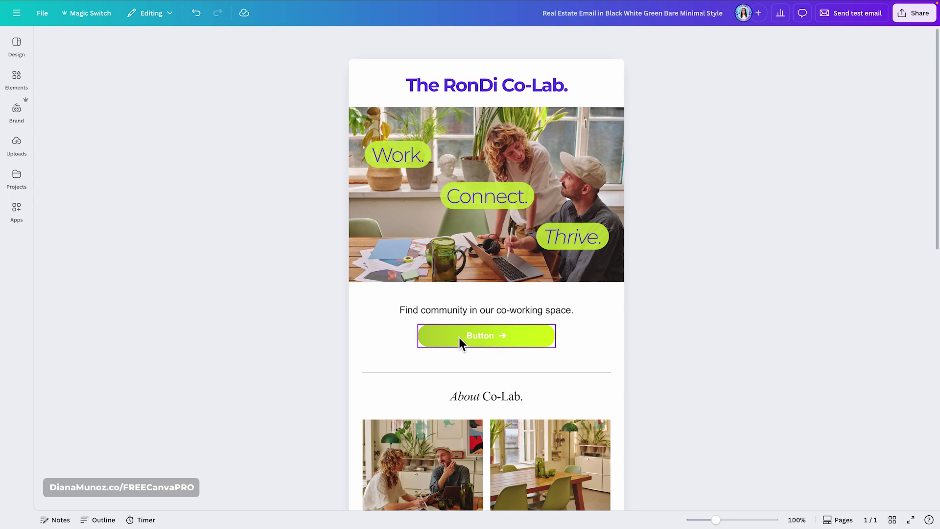
# Set the gradient button's text color to the purple already used in the document.
pyautogui.click(476, 335)
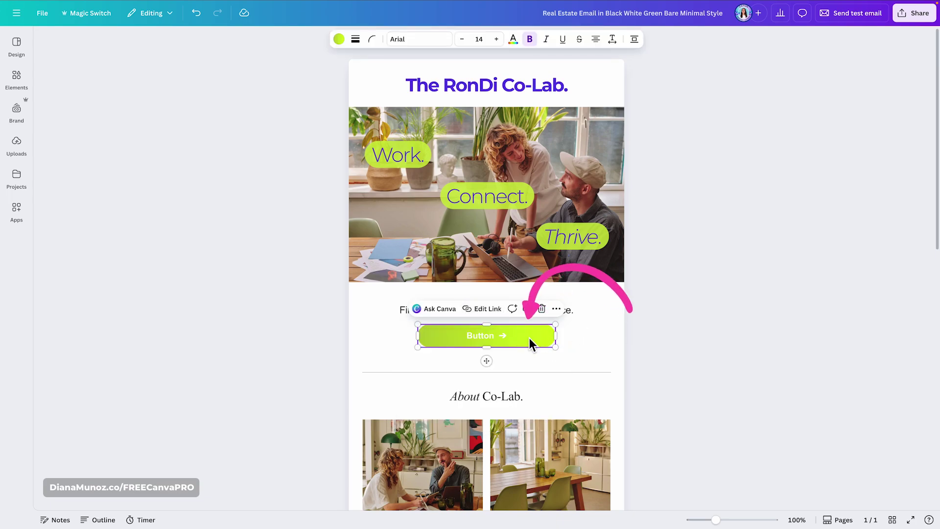
pyautogui.click(513, 39)
pyautogui.click(116, 111)
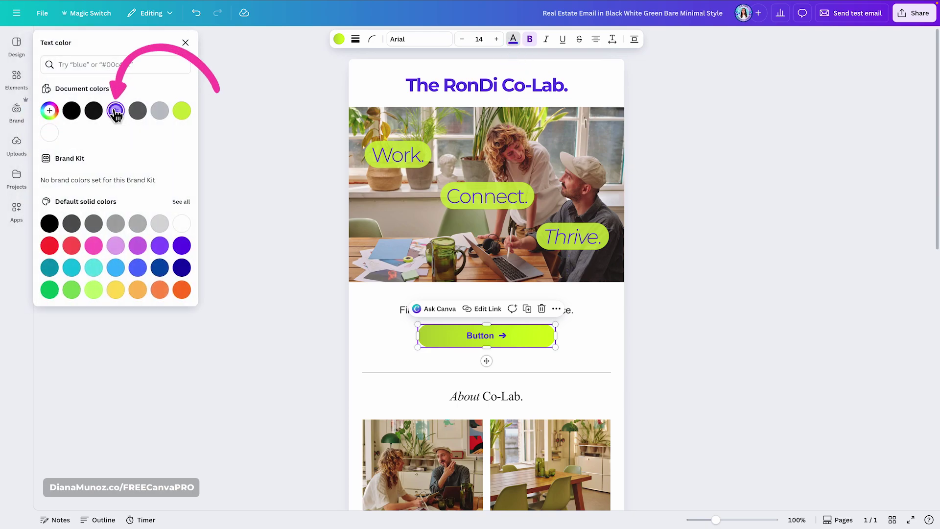
# Change the button's label to "Access Now!", keeping its arrow, and link it to teamrondi.com.
pyautogui.click(477, 310)
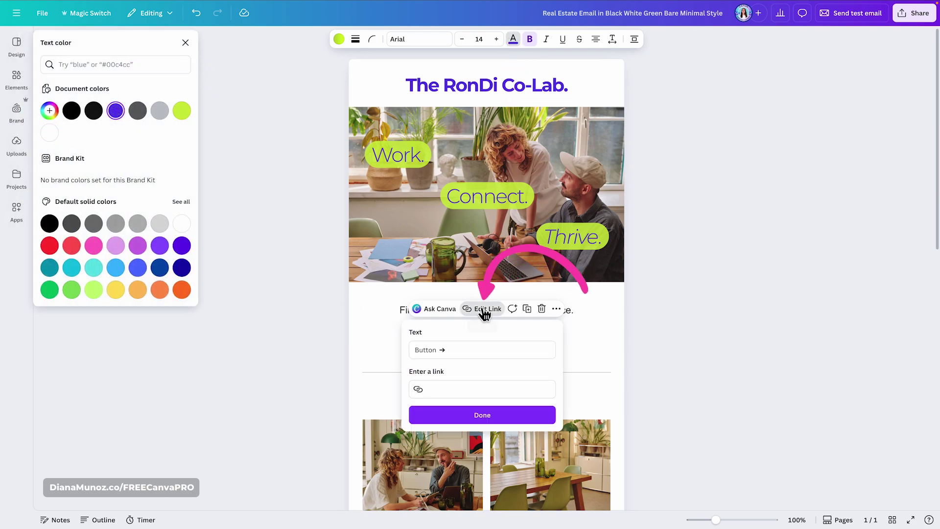
pyautogui.doubleClick(425, 349)
pyautogui.write('Access Now!')
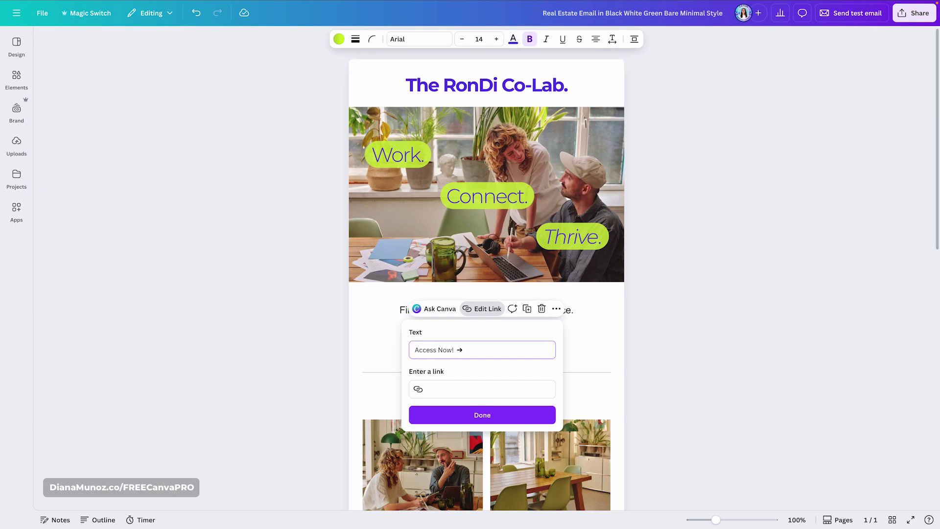
pyautogui.press('Tab')
pyautogui.write('teamrondi.com')
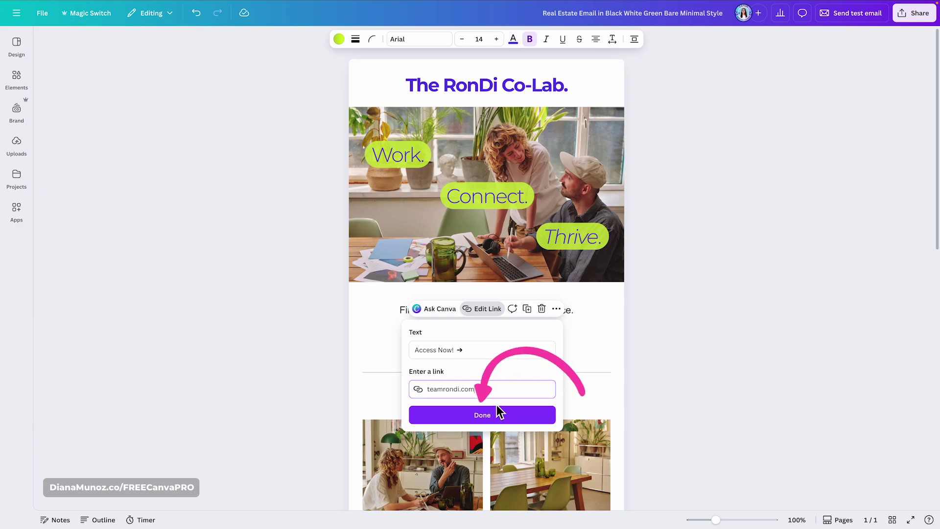
pyautogui.click(464, 416)
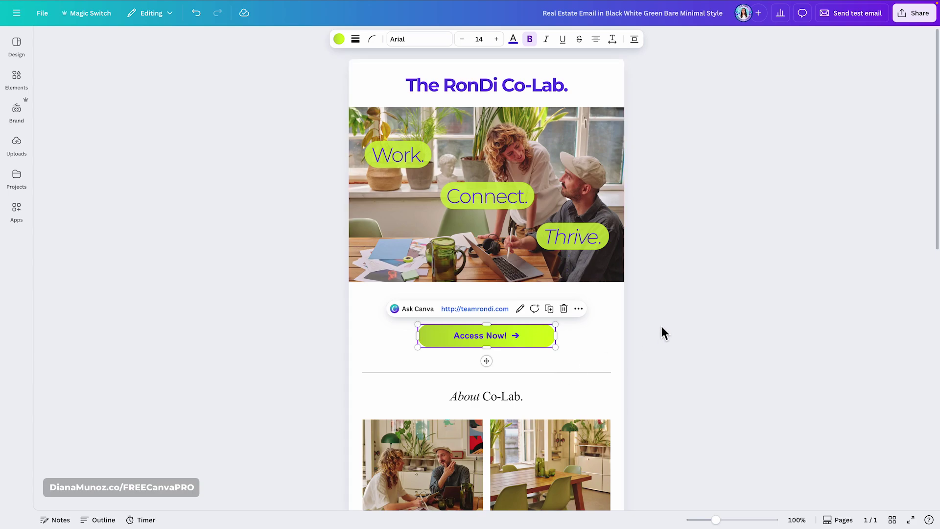
# Change the Access Now! button's font to Montserrat from the document fonts.
pyautogui.click(593, 353)
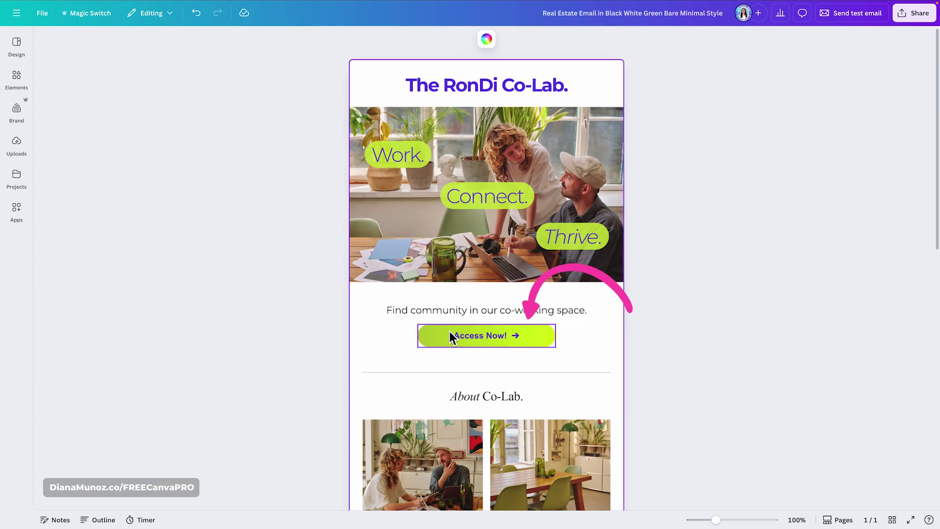
pyautogui.click(479, 343)
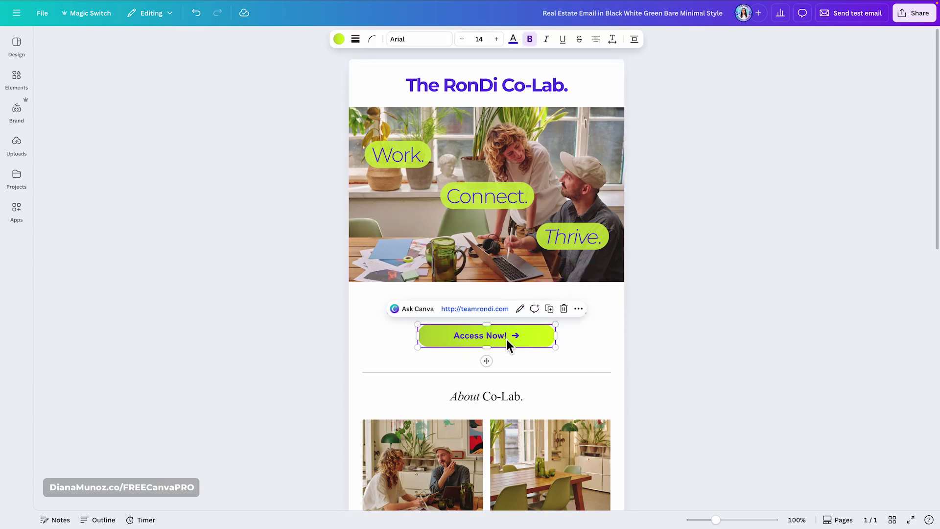
pyautogui.click(411, 39)
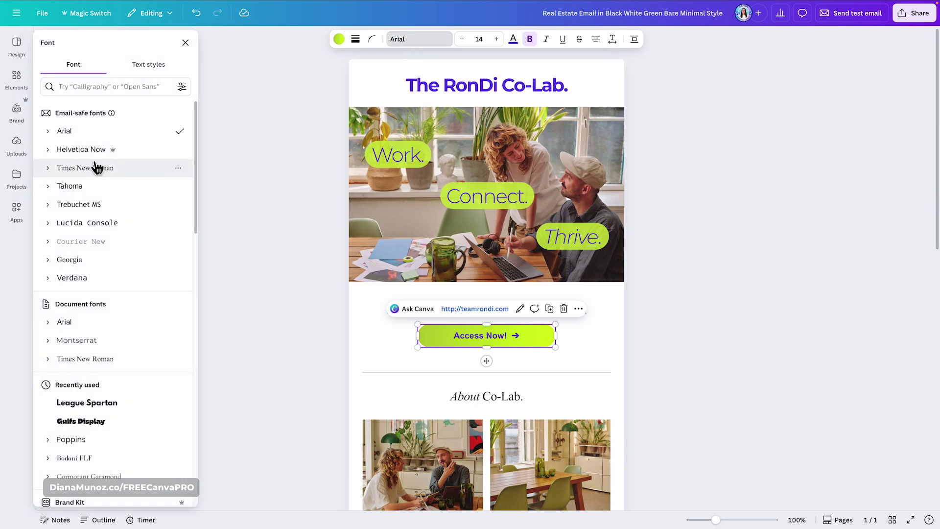
pyautogui.click(110, 341)
pyautogui.click(55, 345)
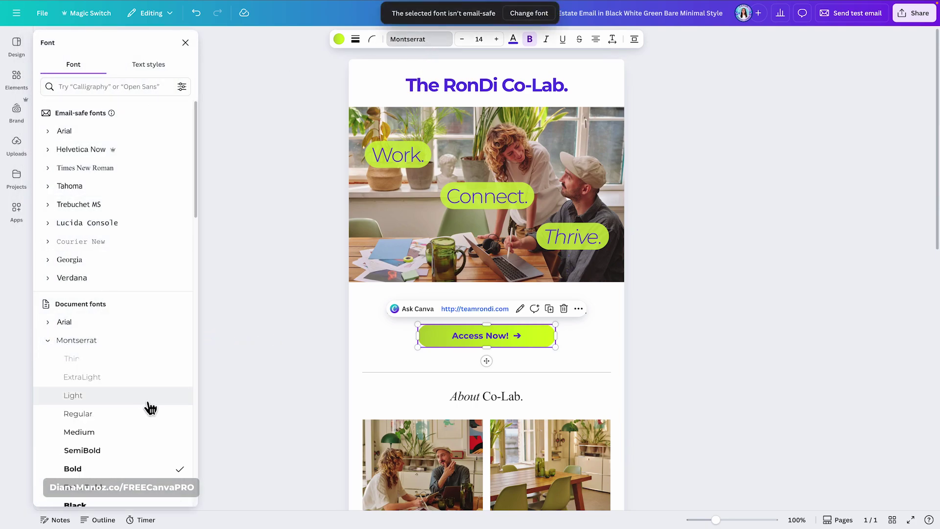
pyautogui.scroll(-1, 147, 411)
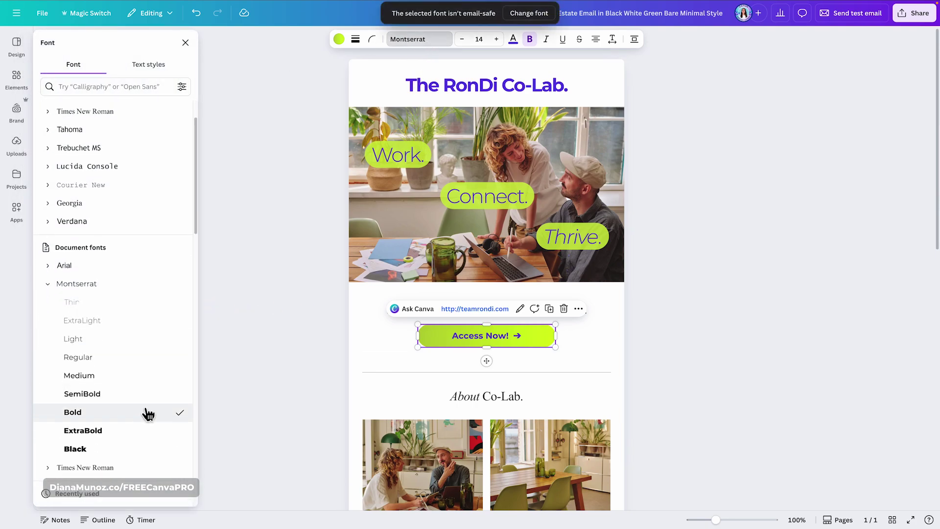
# Set the Access Now! button text's letter spacing to -25.
pyautogui.click(612, 39)
pyautogui.moveTo(552, 98)
pyautogui.mouseDown()
pyautogui.moveTo(541, 99)
pyautogui.moveTo(549, 99)
pyautogui.mouseUp()
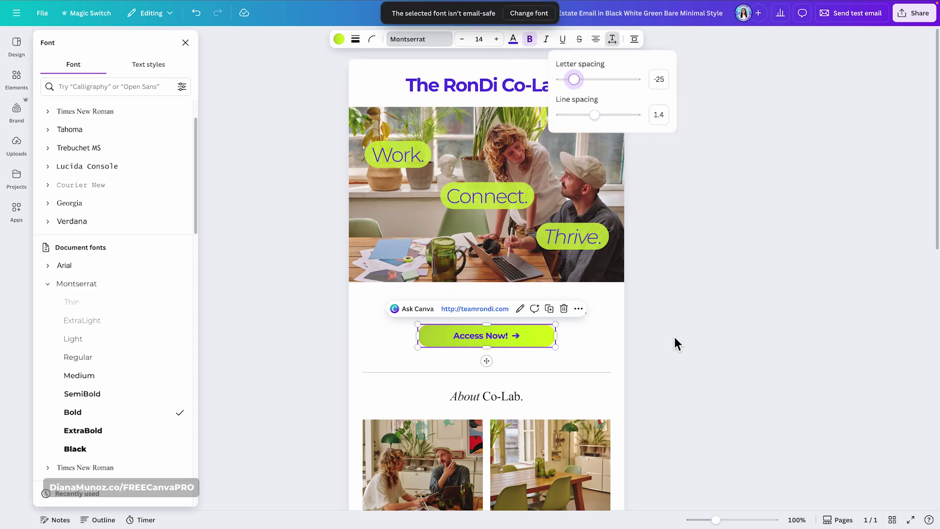
pyautogui.click(664, 316)
pyautogui.click(663, 310)
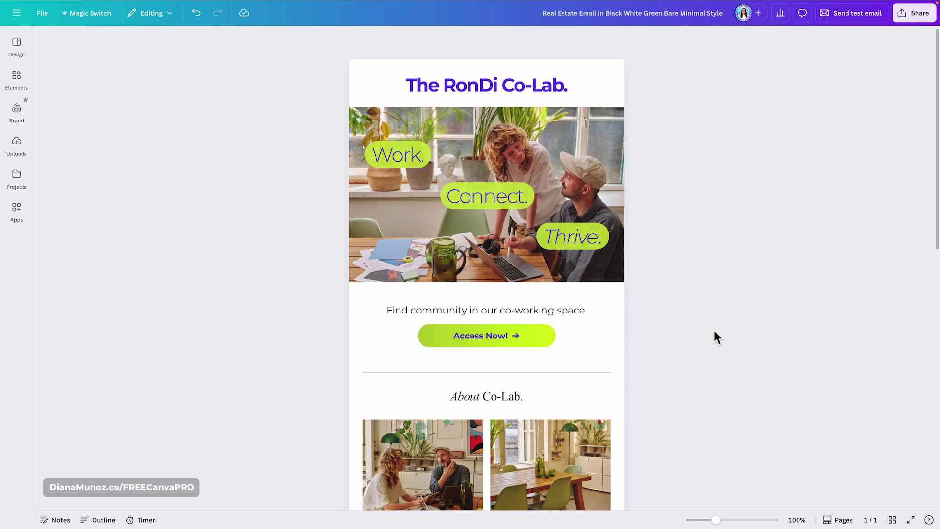
# Open the full photo collection in the elements library to find replacements for the About Co-Lab images.
pyautogui.scroll(-5, 714, 330)
pyautogui.click(606, 259)
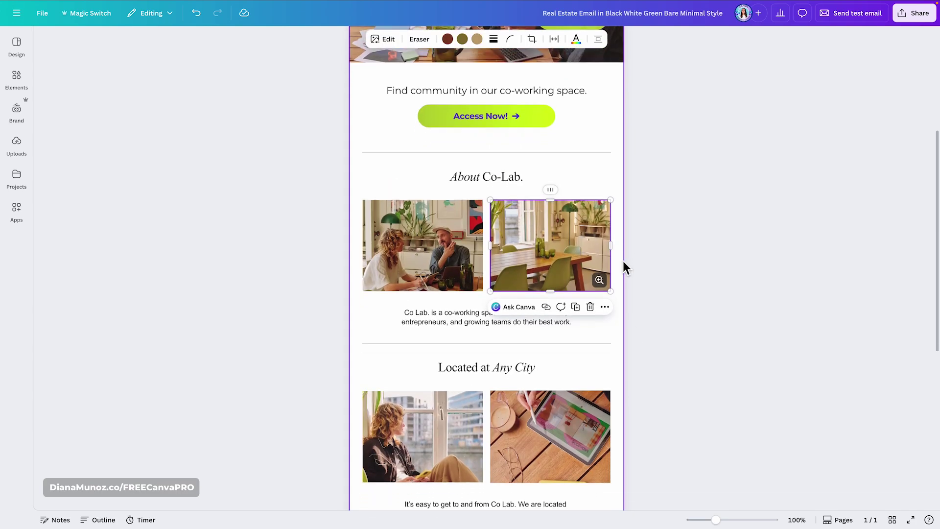
pyautogui.click(607, 173)
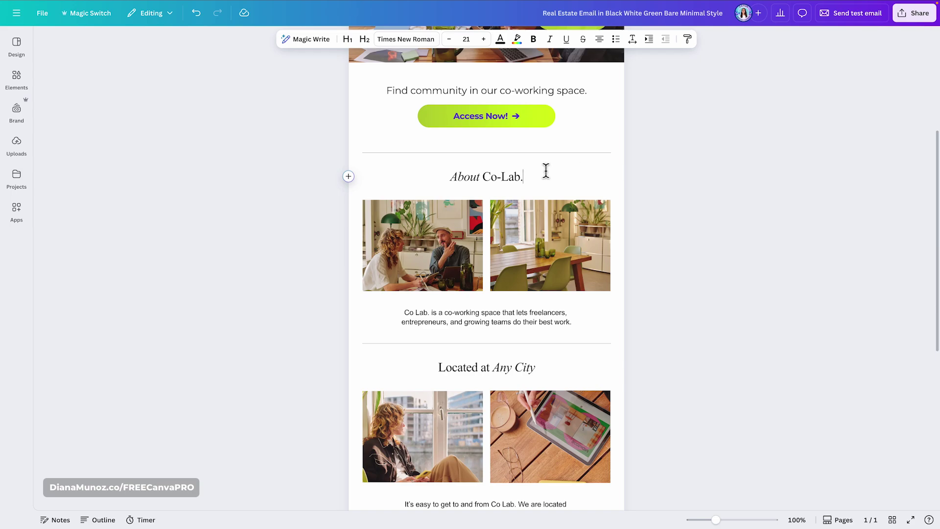
pyautogui.click(507, 240)
pyautogui.click(544, 180)
pyautogui.click(18, 79)
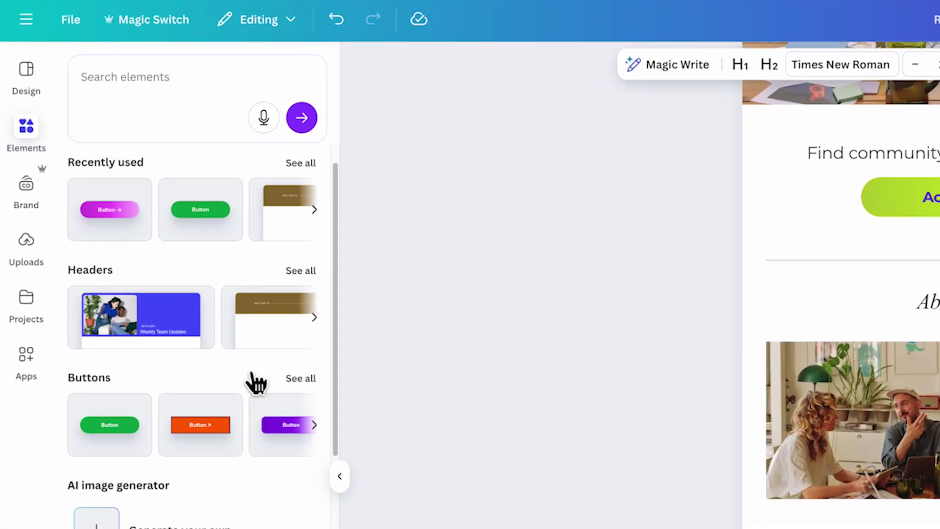
pyautogui.scroll(-6, 148, 222)
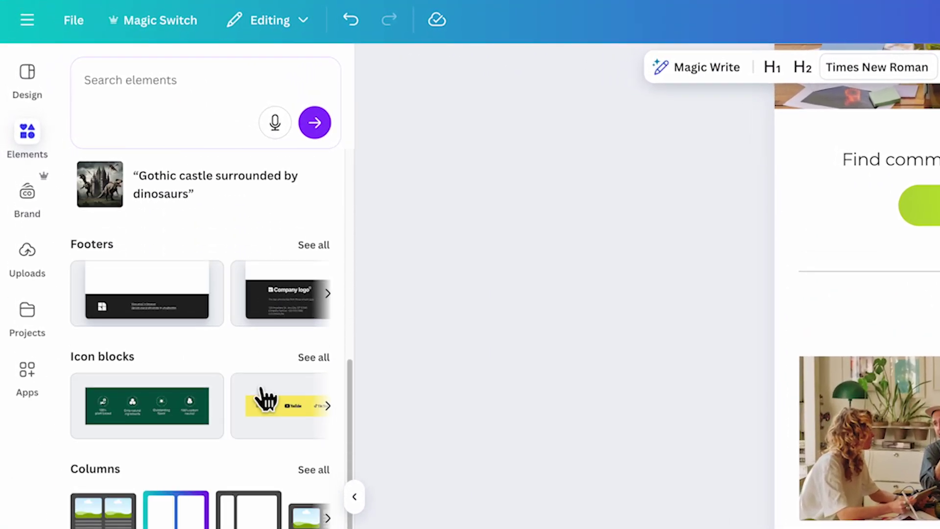
pyautogui.scroll(-7, 262, 388)
pyautogui.click(312, 221)
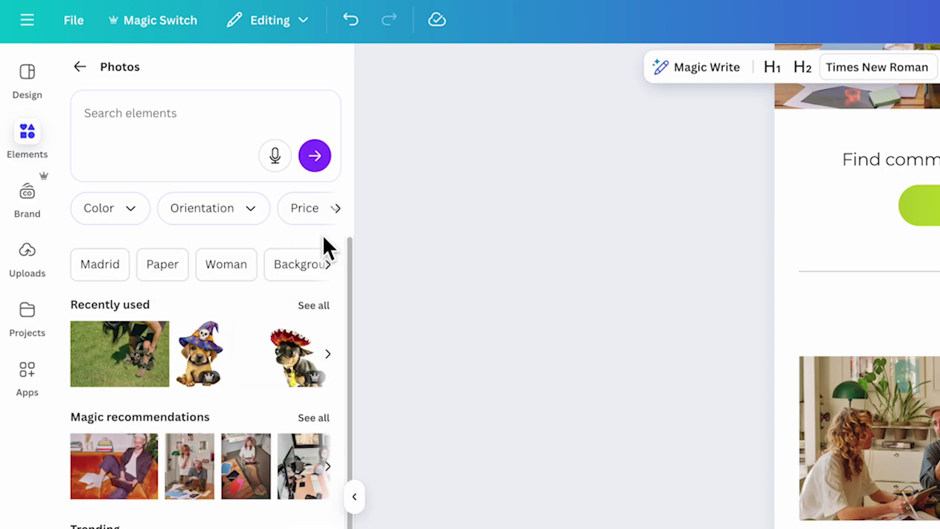
# Search the photo collection for "coworking".
pyautogui.click(202, 126)
pyautogui.write('cow')
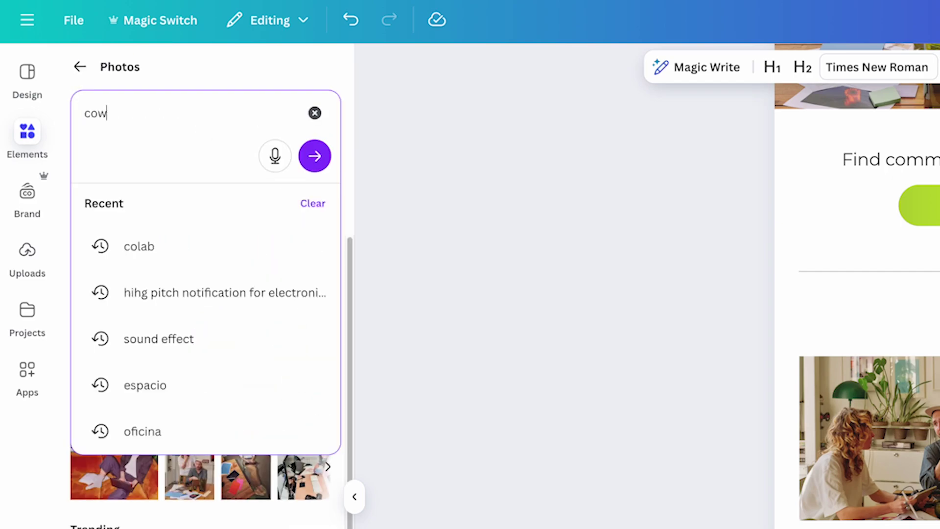
pyautogui.write('roki')
pyautogui.press('BackSpace')
pyautogui.write('o')
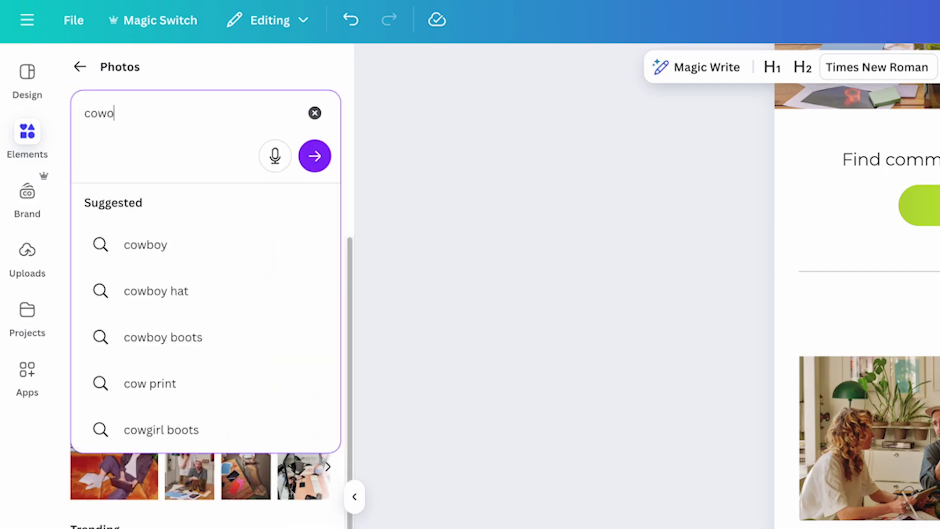
pyautogui.write('rkinf')
pyautogui.press('BackSpace')
pyautogui.write('g')
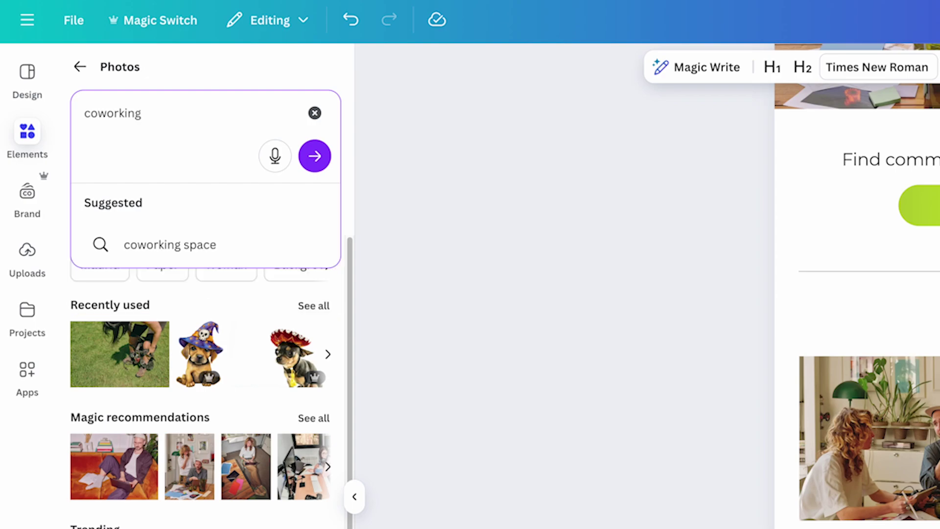
pyautogui.press('Return')
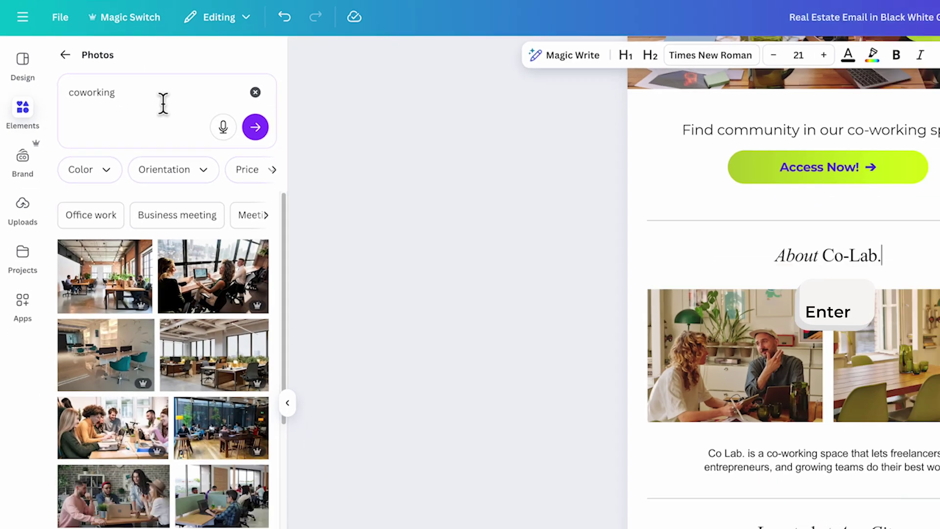
# Replace the two About Co-Lab photos with the team-around-a-laptop and overhead-desk coworking photos, and open the uploaded files.
pyautogui.scroll(-5, 200, 392)
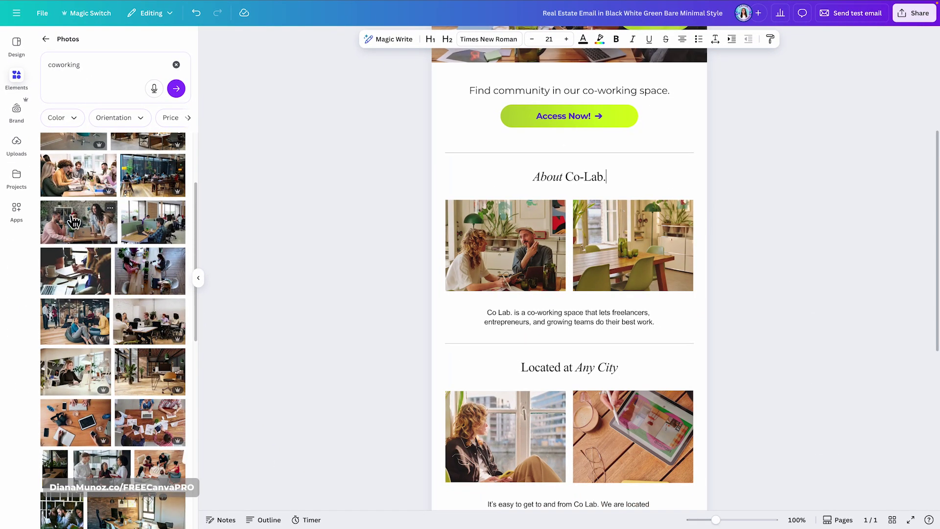
pyautogui.moveTo(84, 220); pyautogui.dragTo(510, 239)
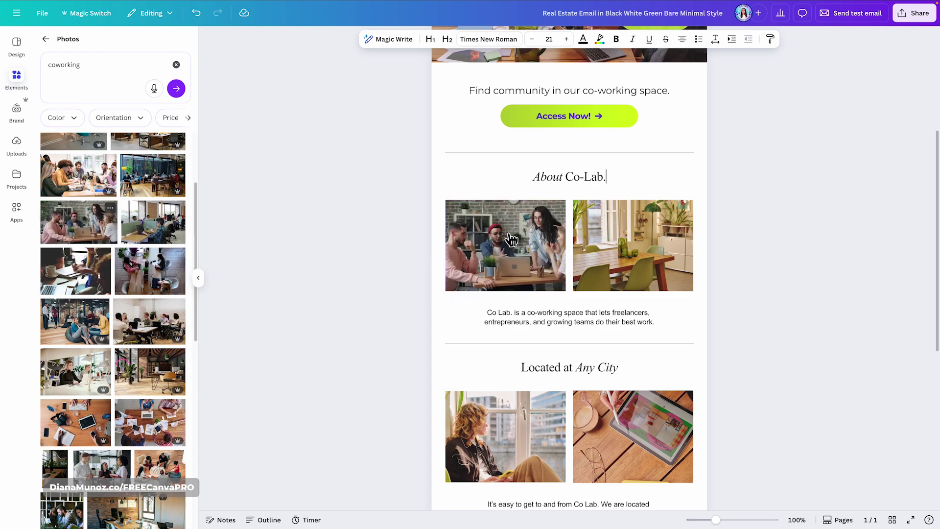
pyautogui.moveTo(71, 429); pyautogui.dragTo(681, 260)
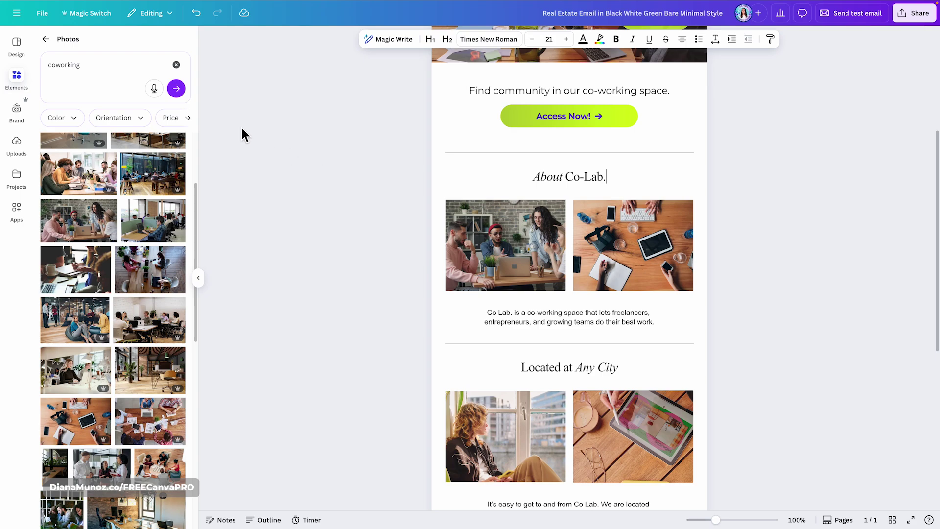
pyautogui.click(17, 145)
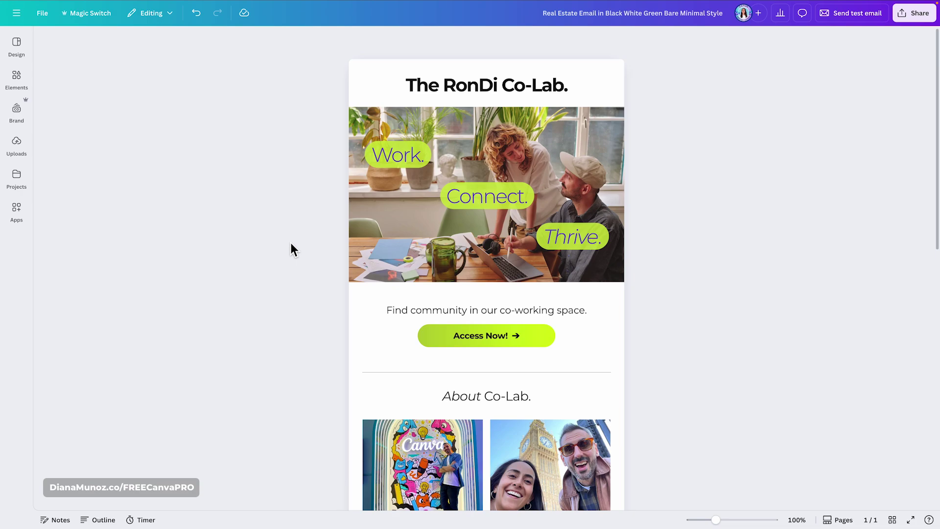
# Search the graphics elements for "light bub" and filter the results to animated ones.
pyautogui.click(16, 79)
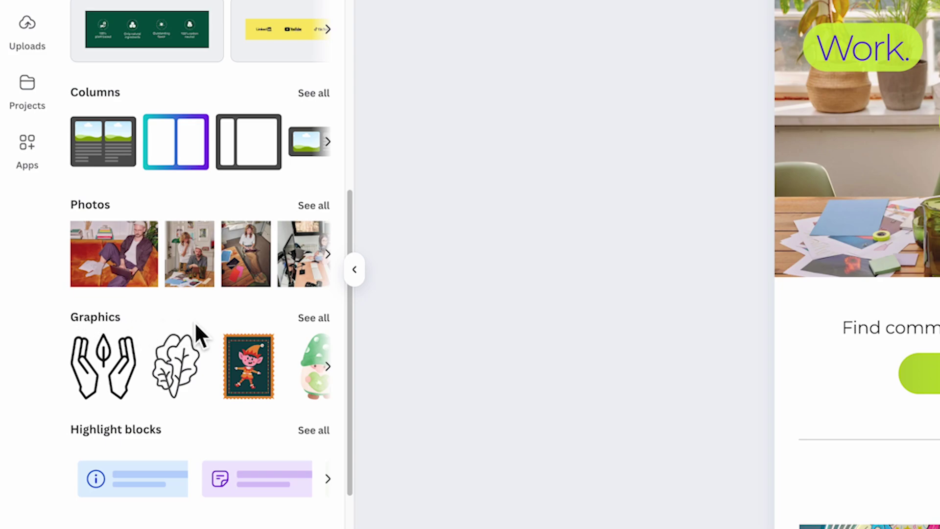
pyautogui.click(307, 321)
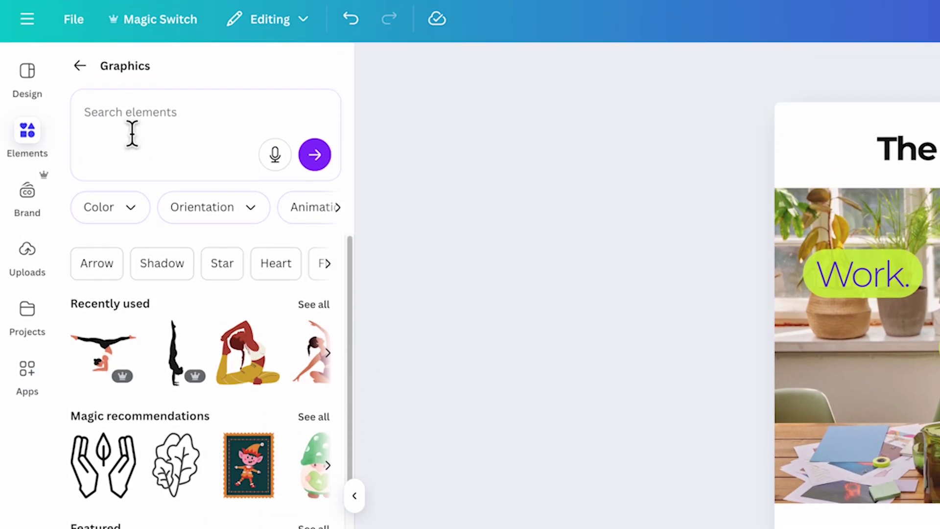
pyautogui.click(131, 133)
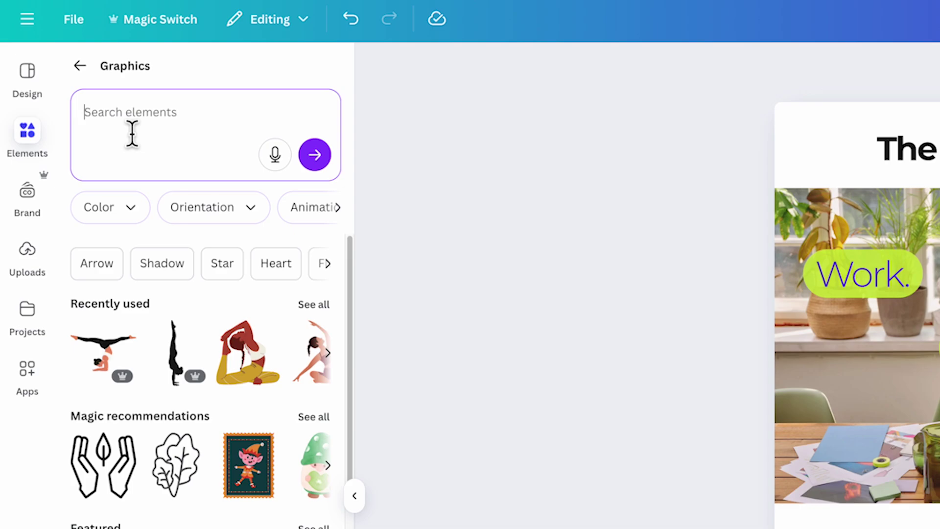
pyautogui.write('light bub')
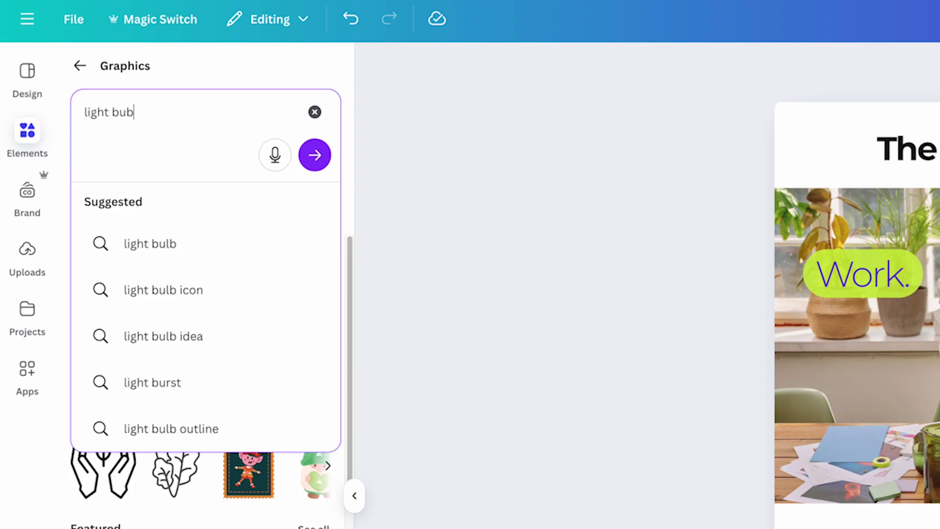
pyautogui.press('Return')
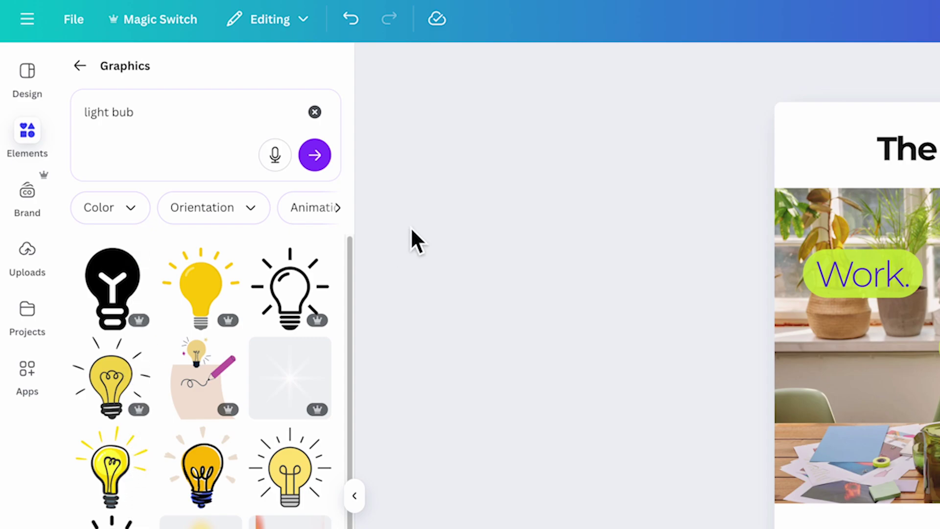
pyautogui.click(337, 208)
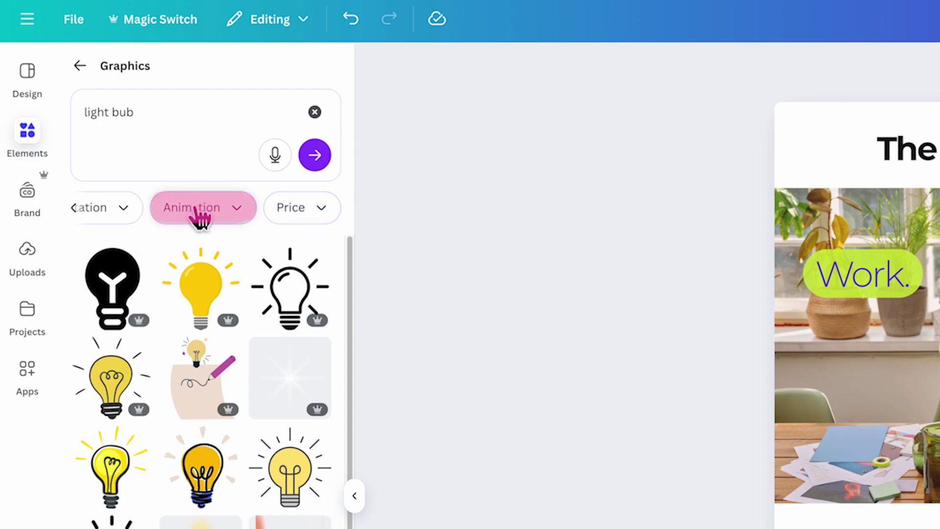
pyautogui.click(205, 208)
pyautogui.click(171, 288)
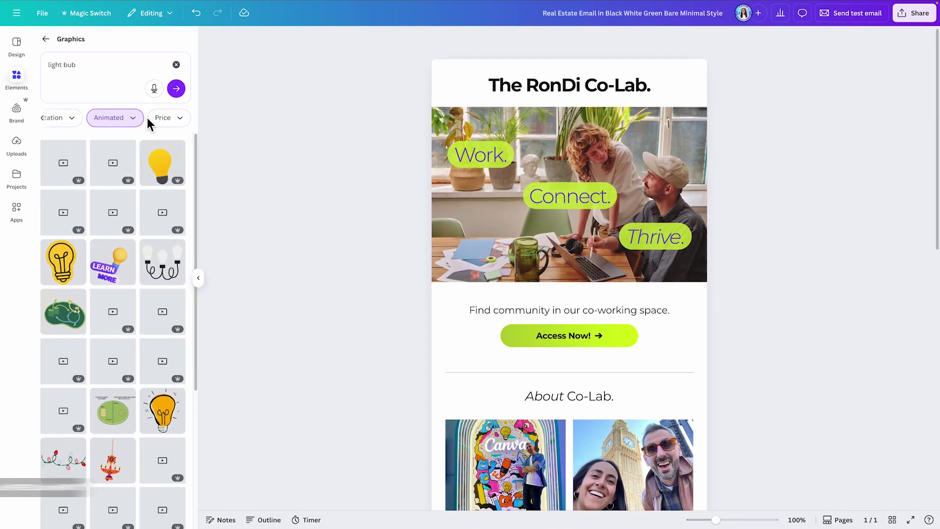
# Place the animated yellow light bulb with the black outline above The RonDi Co-Lab. title and shrink it.
pyautogui.moveTo(77, 263); pyautogui.dragTo(567, 76)
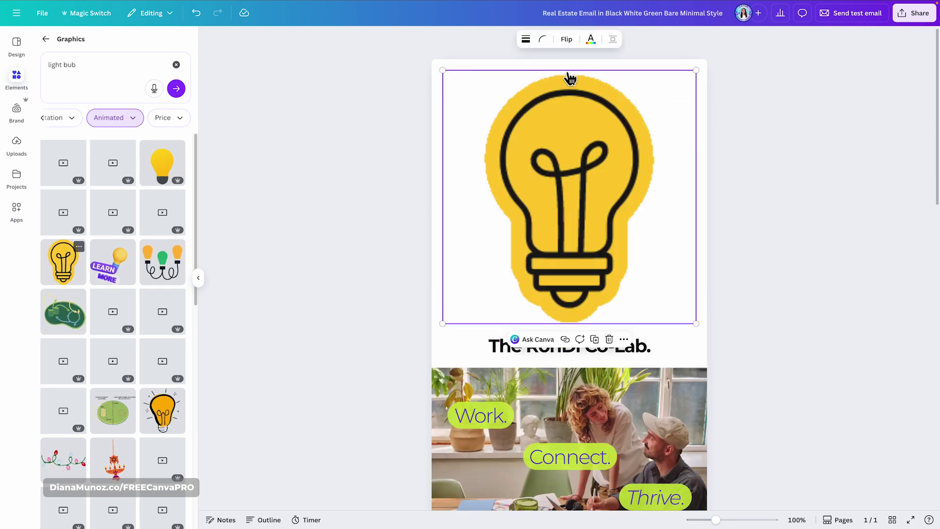
pyautogui.moveTo(698, 325); pyautogui.dragTo(606, 178)
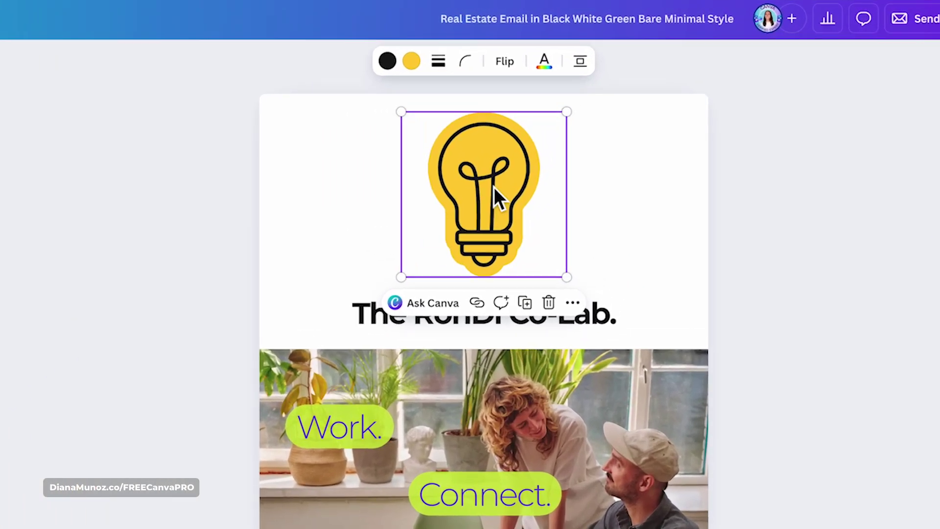
# Move the light bulb beside the title as its own column and shrink it further.
pyautogui.click(490, 196)
pyautogui.moveTo(318, 347); pyautogui.dragTo(245, 357)
pyautogui.moveTo(433, 303); pyautogui.dragTo(389, 212)
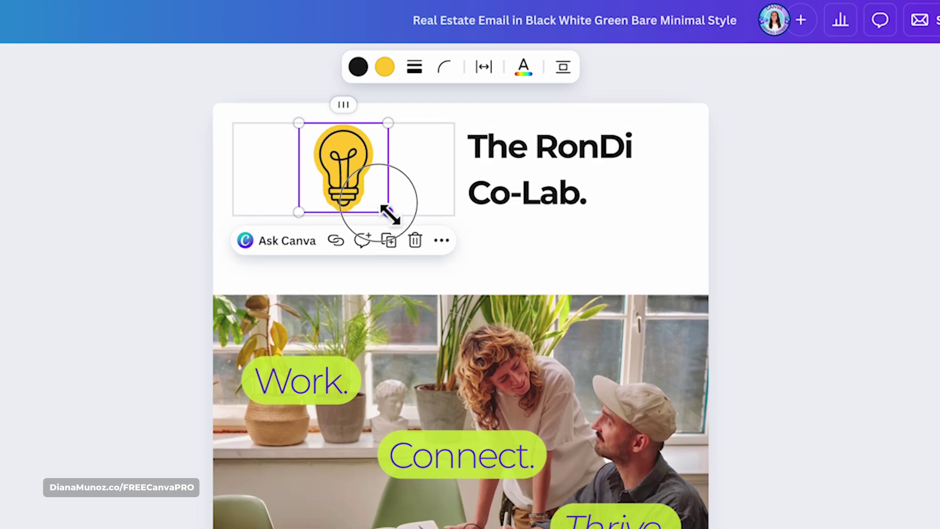
# Narrow the light bulb's column so the title beside it fits on one line.
pyautogui.click(462, 187)
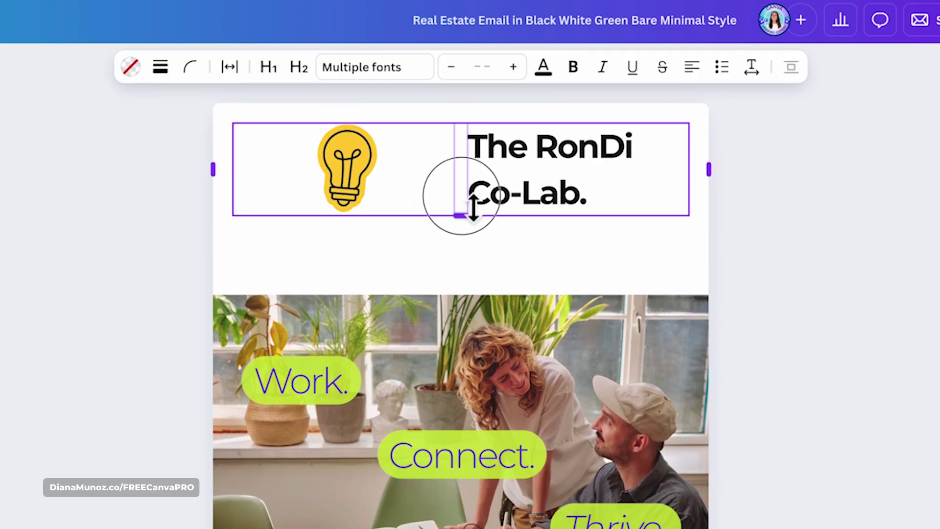
pyautogui.click(493, 193)
pyautogui.moveTo(466, 184); pyautogui.dragTo(330, 178)
pyautogui.click(321, 218)
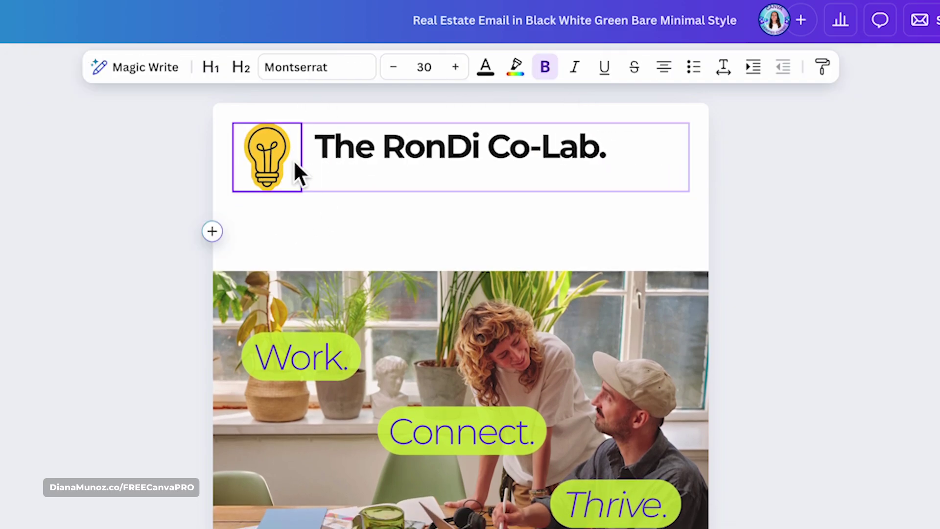
# Move the light bulb out of the title's row and place it centered above the title.
pyautogui.click(268, 159)
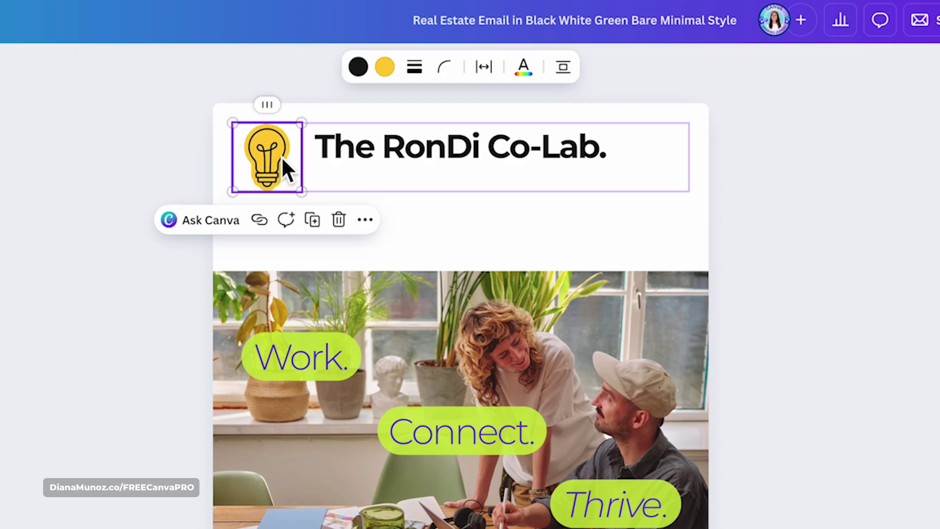
pyautogui.moveTo(279, 161); pyautogui.dragTo(479, 143)
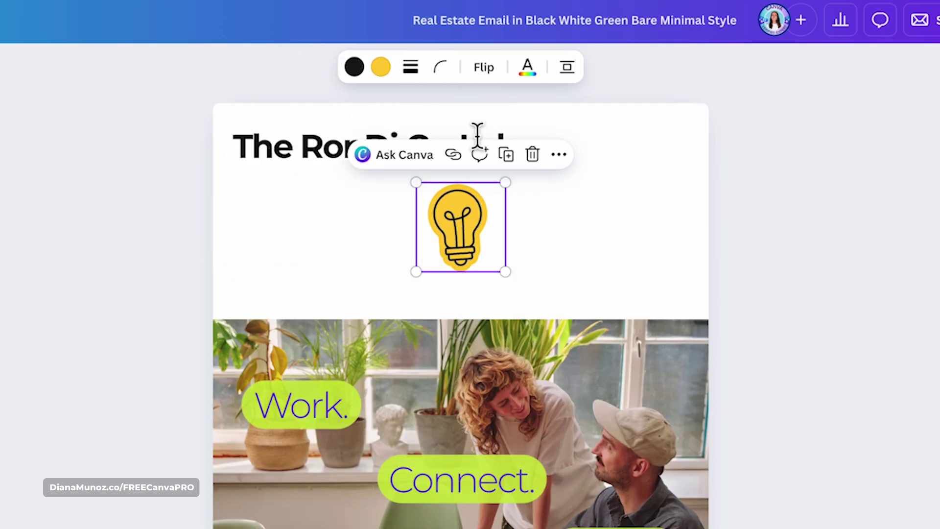
pyautogui.moveTo(476, 245); pyautogui.dragTo(485, 143)
# Center-align The RonDi Co-Lab. title under the light bulb and collapse the graphics results.
pyautogui.moveTo(525, 146); pyautogui.dragTo(217, 144)
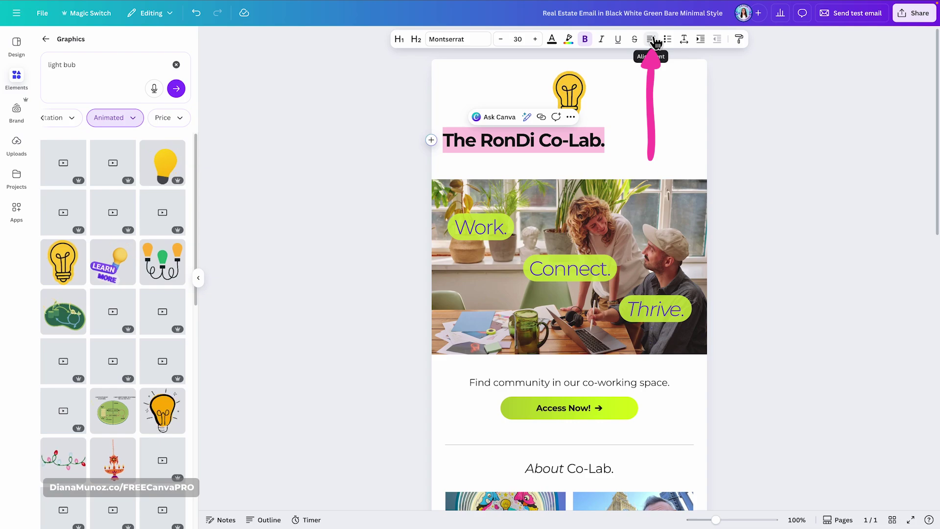
pyautogui.click(651, 39)
pyautogui.click(694, 147)
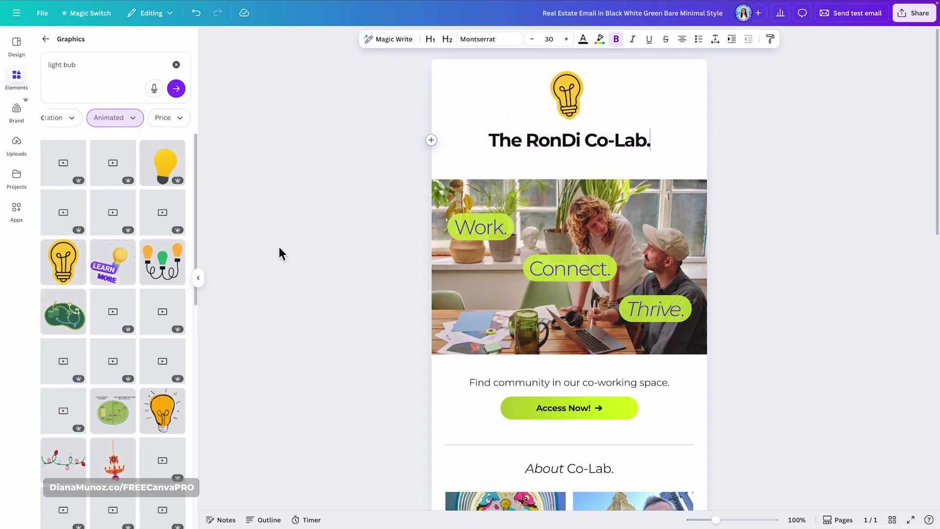
pyautogui.click(198, 277)
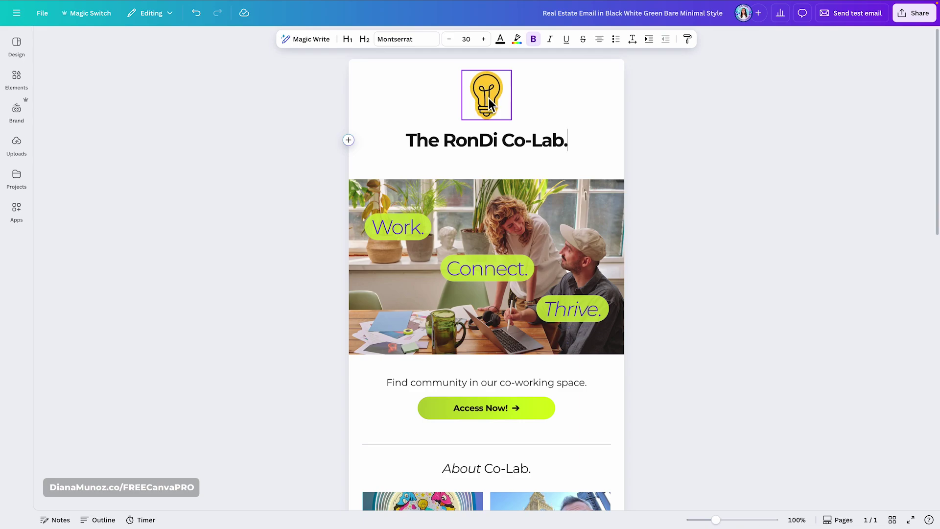
# Recolor the light bulb with the document's lime for its yellow fill and the document's purple for its black outline.
pyautogui.click(493, 87)
pyautogui.click(443, 39)
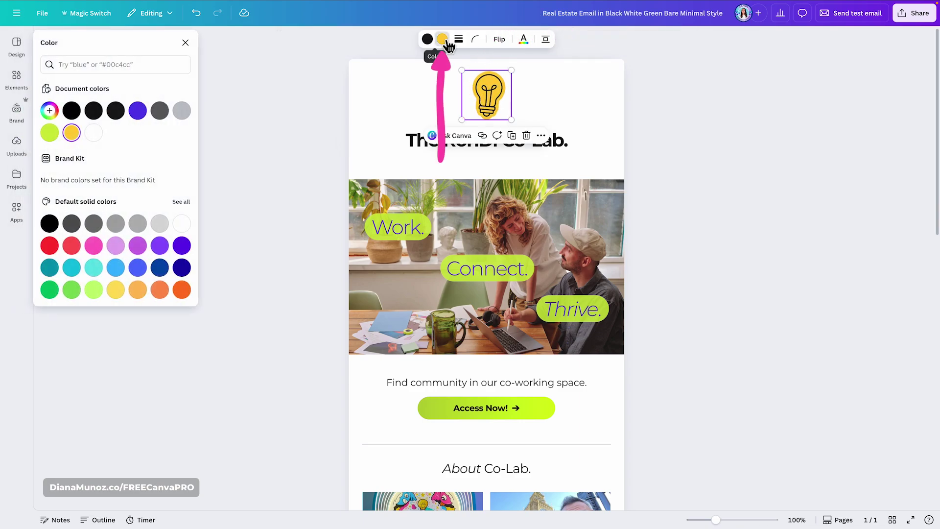
pyautogui.click(50, 132)
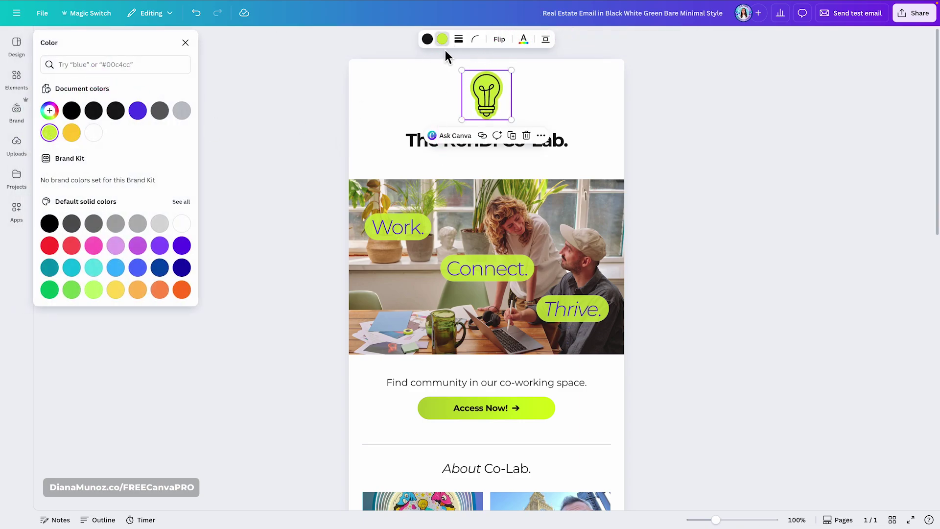
pyautogui.click(428, 39)
pyautogui.click(137, 110)
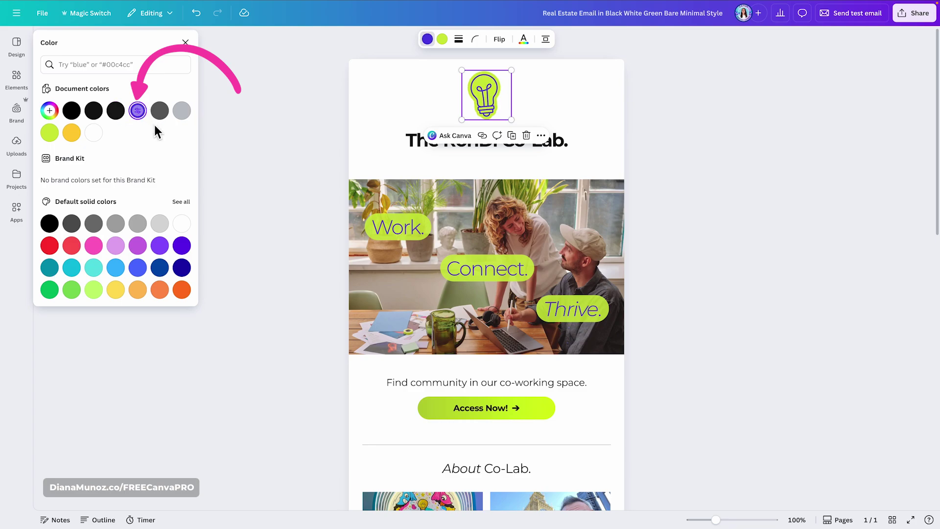
pyautogui.click(186, 43)
pyautogui.click(692, 125)
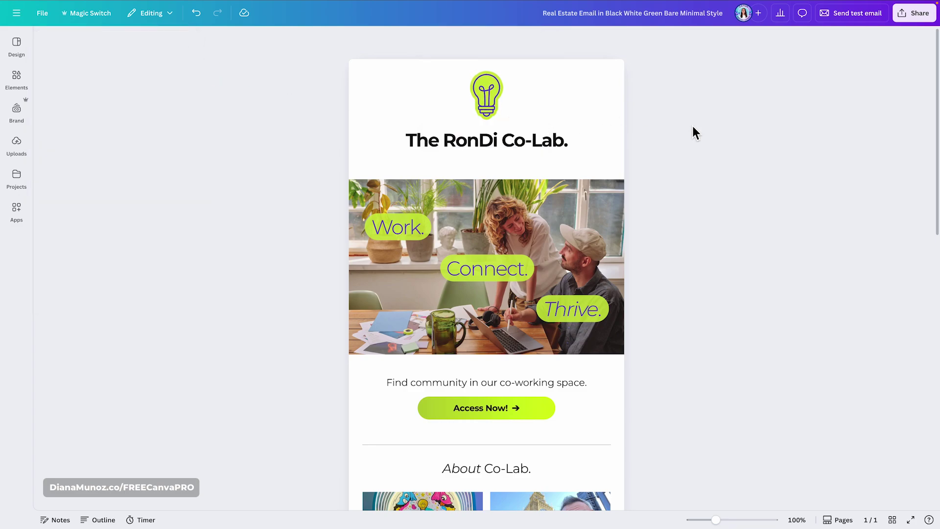
pyautogui.scroll(-1, 695, 196)
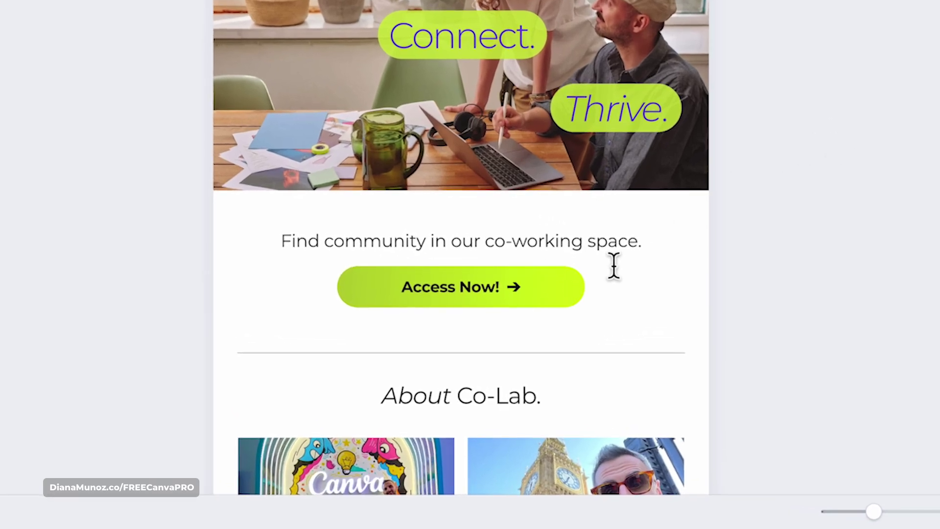
# Rewrite the "Find community in our co-working space." line with Magic Write's More fun option and replace the original text.
pyautogui.click(546, 391)
pyautogui.click(665, 255)
pyautogui.moveTo(665, 255); pyautogui.dragTo(291, 254)
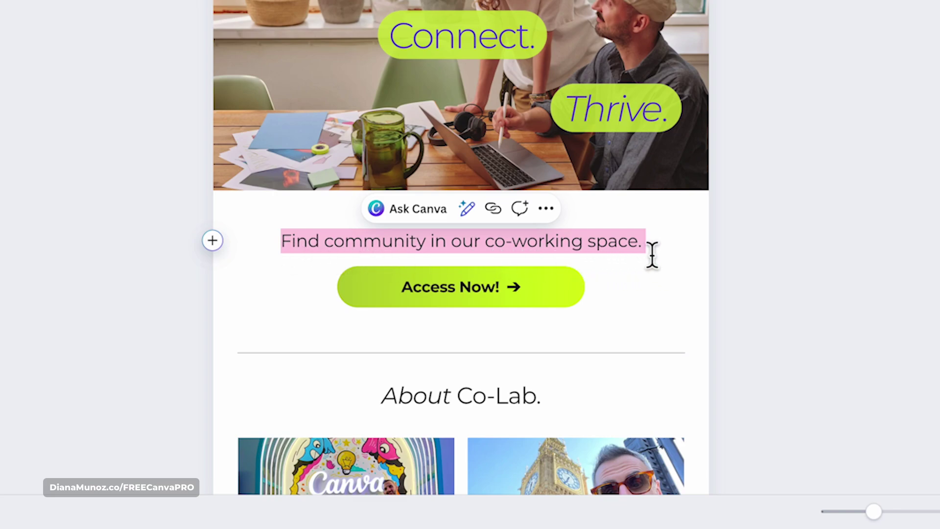
pyautogui.click(467, 209)
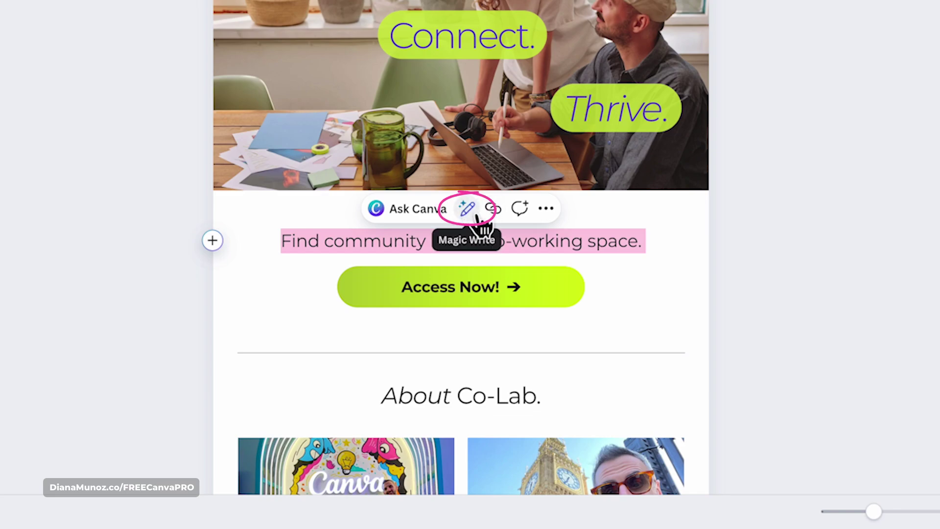
pyautogui.click(468, 210)
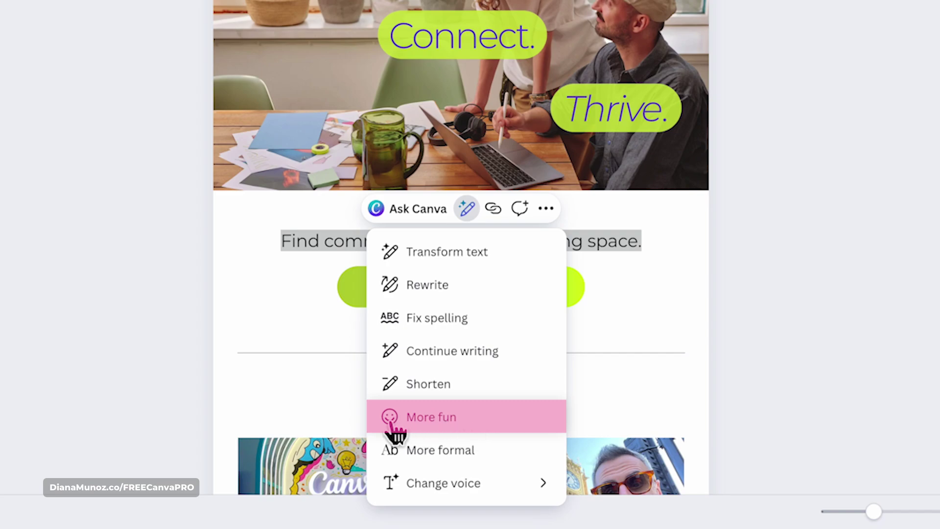
pyautogui.click(435, 417)
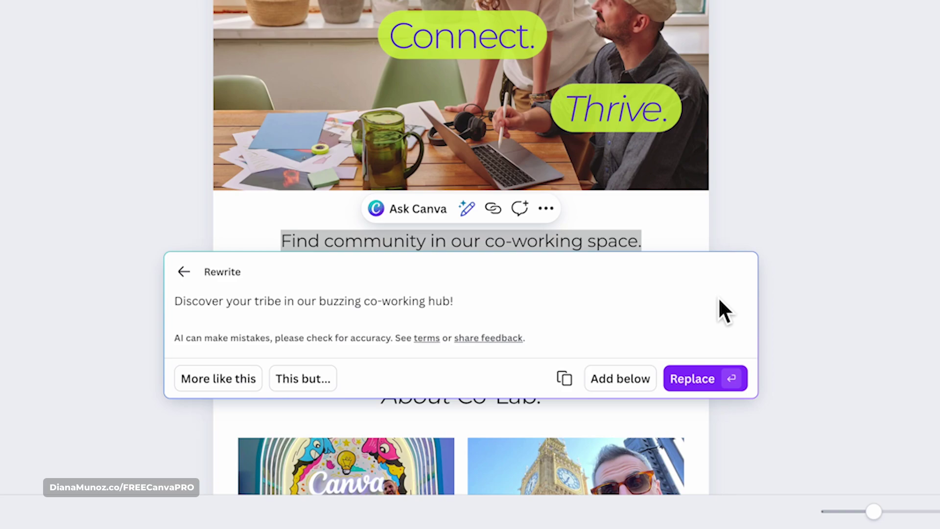
pyautogui.click(714, 385)
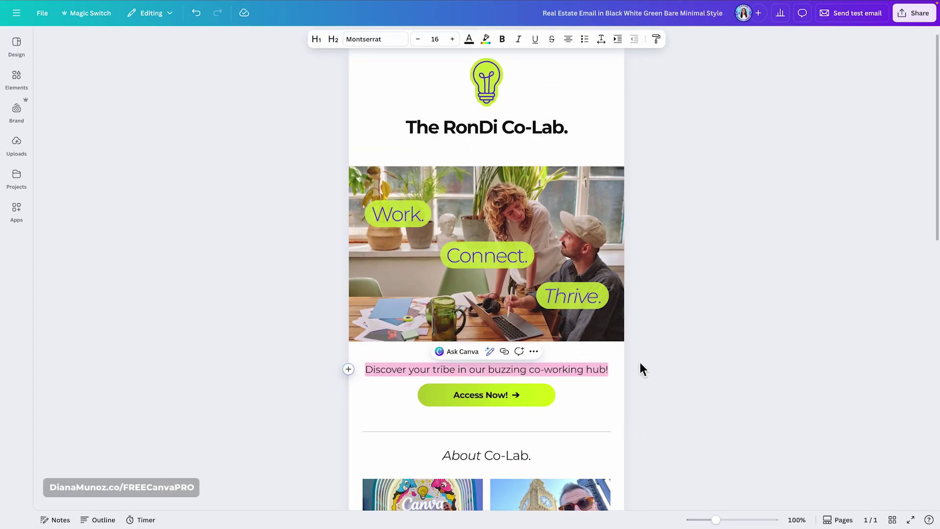
pyautogui.click(627, 403)
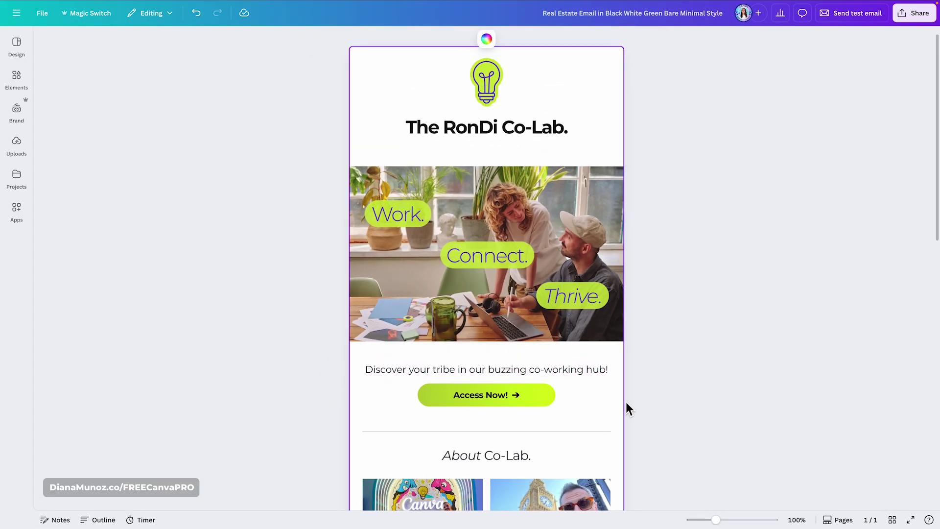
# Delete the Located at Any City and Our spaces sections with their headings, photos, text and dividers.
pyautogui.scroll(-9, 623, 404)
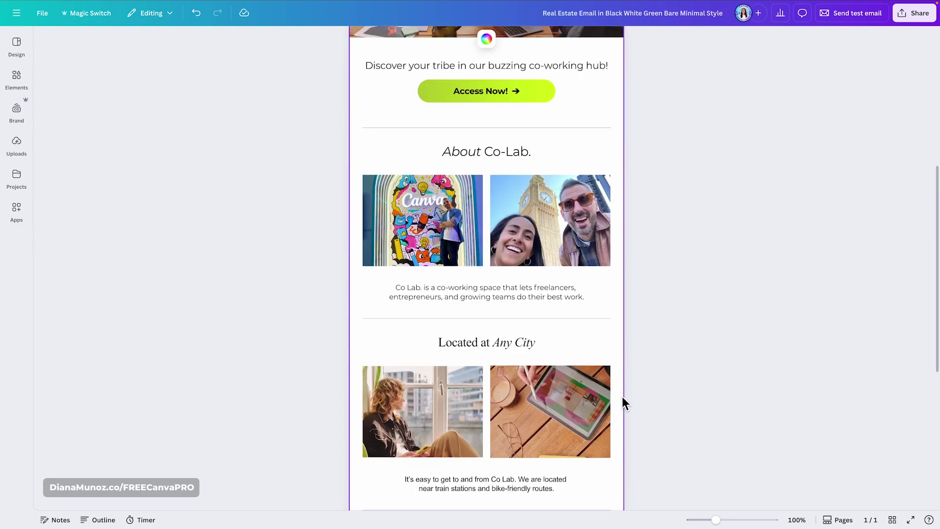
pyautogui.moveTo(563, 210); pyautogui.dragTo(431, 204)
pyautogui.press('BackSpace')
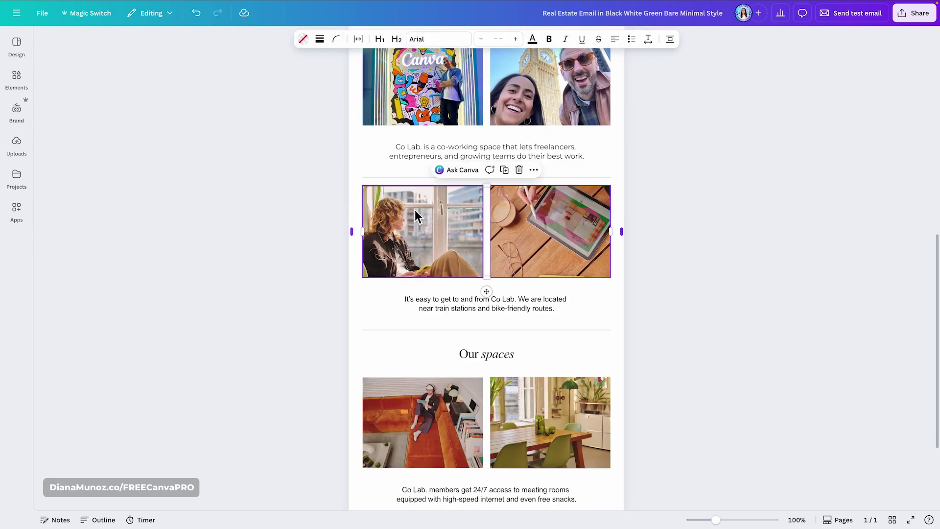
pyautogui.press('BackSpace')
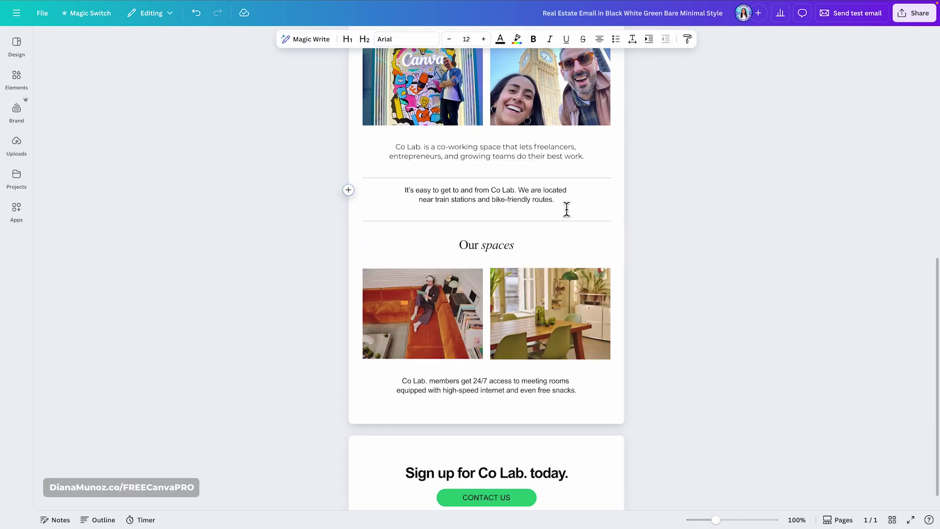
pyautogui.tripleClick(566, 210)
pyautogui.press('BackSpace')
pyautogui.hotkey('ctrl', 'z')
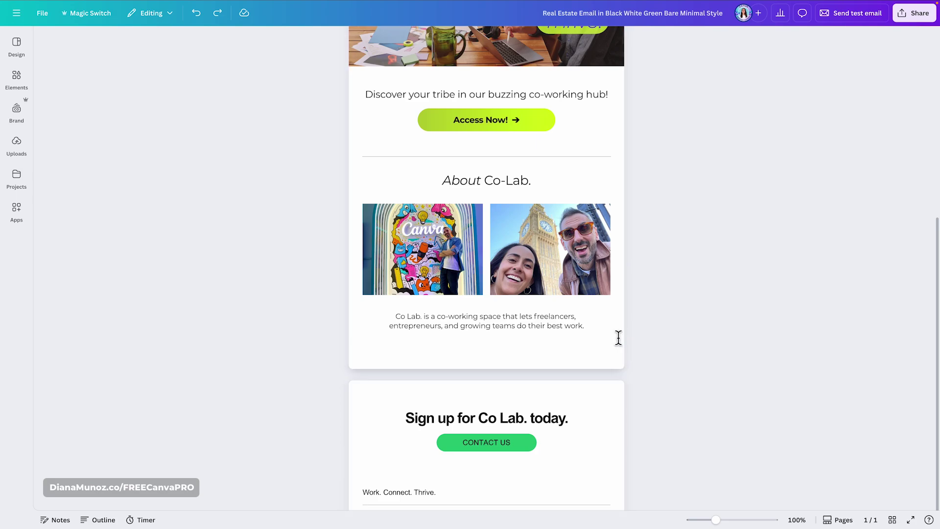
pyautogui.scroll(1, 618, 339)
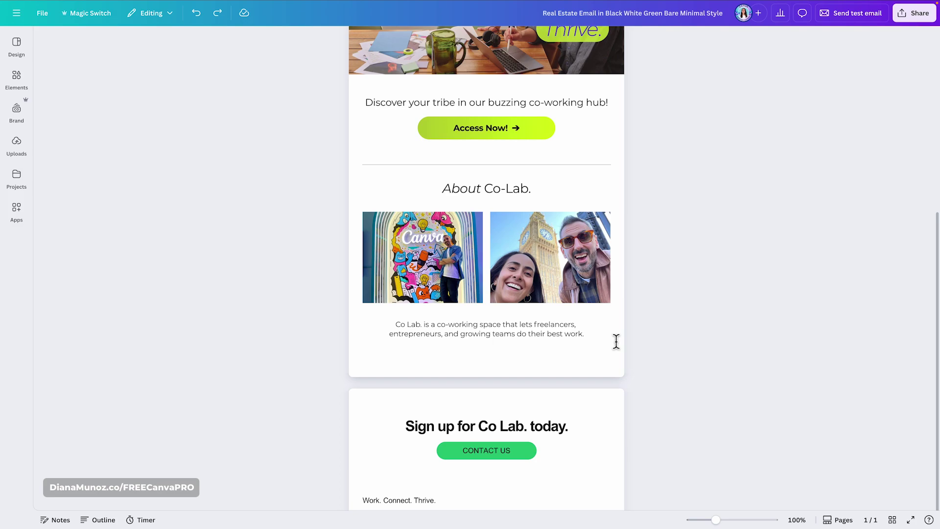
pyautogui.scroll(5, 617, 338)
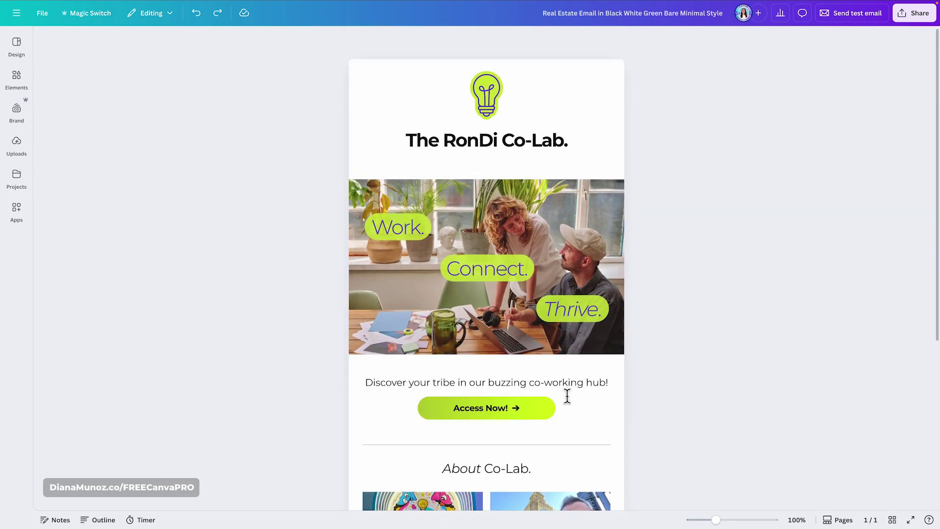
# Insert a page break on the empty line between the Access Now! button and the About Co-Lab. section.
pyautogui.scroll(-4, 567, 396)
pyautogui.click(605, 247)
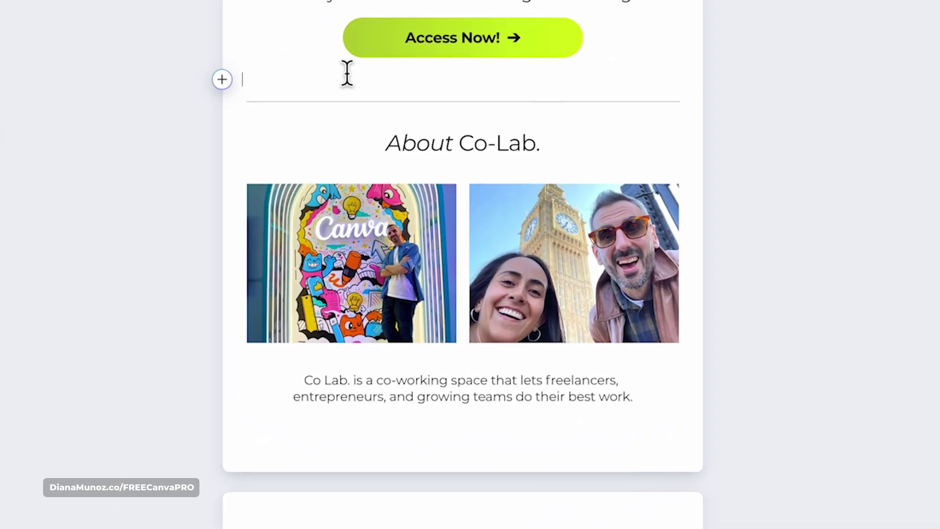
pyautogui.click(213, 67)
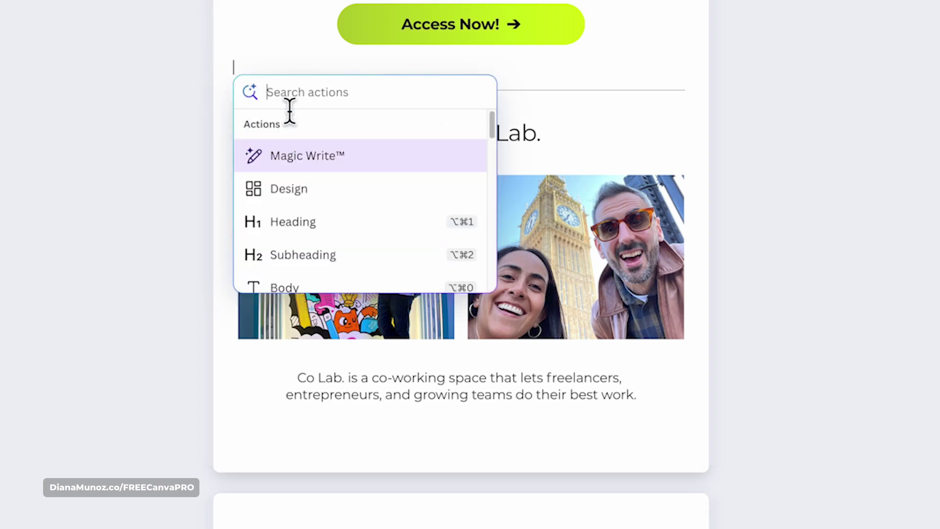
pyautogui.scroll(-3, 388, 191)
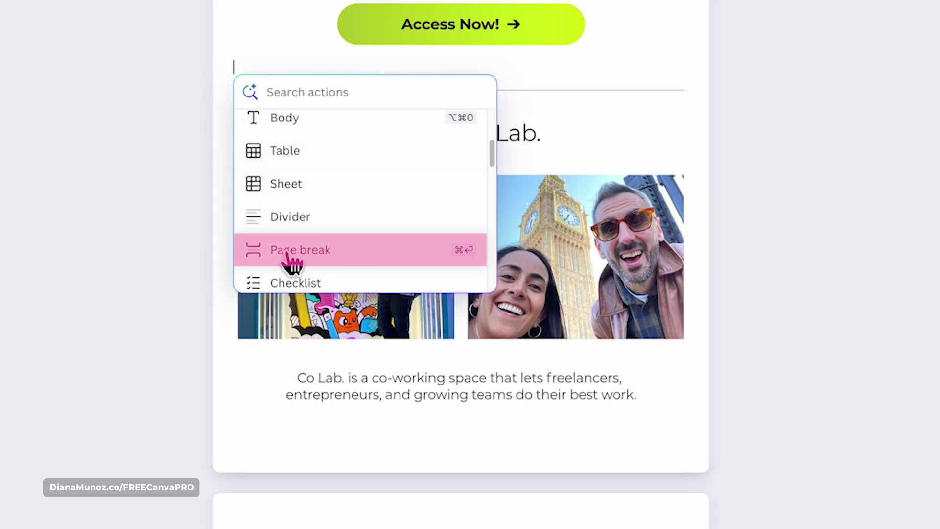
pyautogui.click(377, 264)
pyautogui.scroll(4, 596, 256)
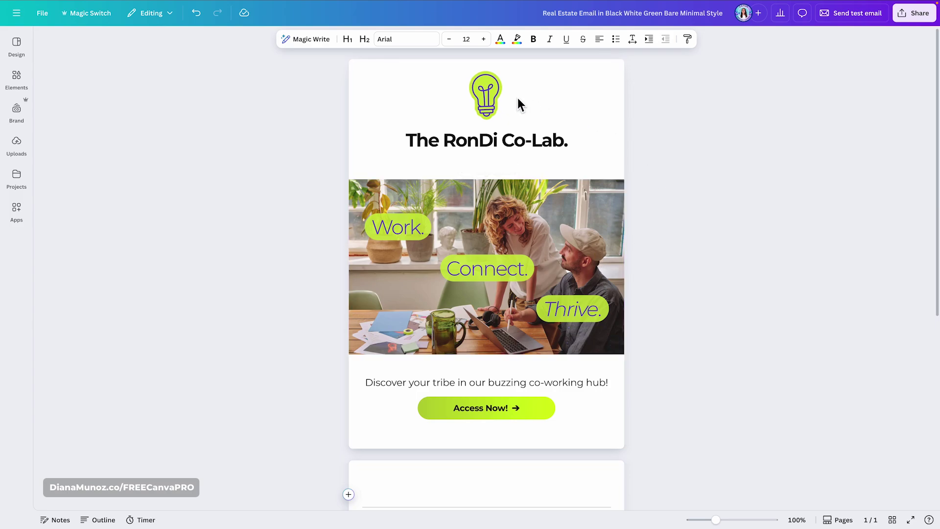
# Retitle the About Co-Lab. heading as "About Trip to London." and give it a heavier Montserrat weight.
pyautogui.scroll(-3, 696, 340)
pyautogui.scroll(-3, 696, 340)
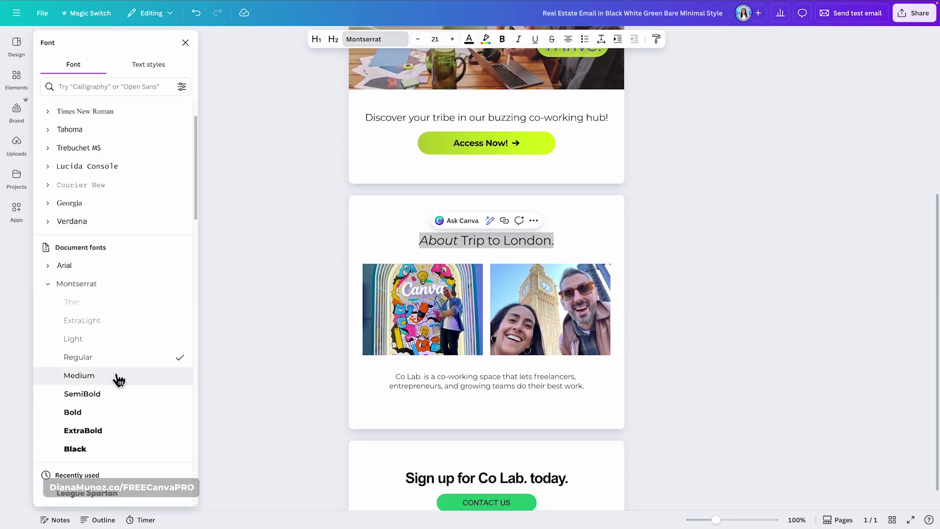
pyautogui.click(116, 380)
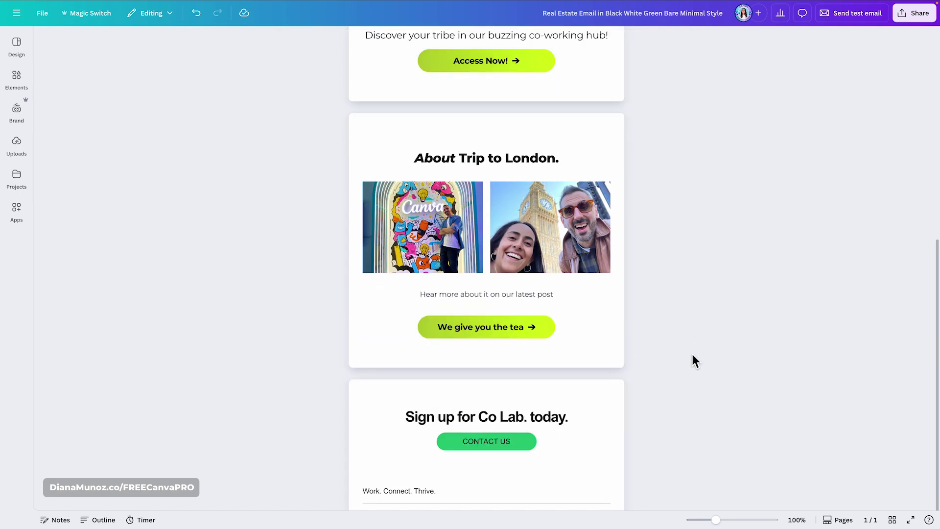
# Review the email from header to footer, including its desktop and mobile previews for the test send.
pyautogui.scroll(-3, 693, 354)
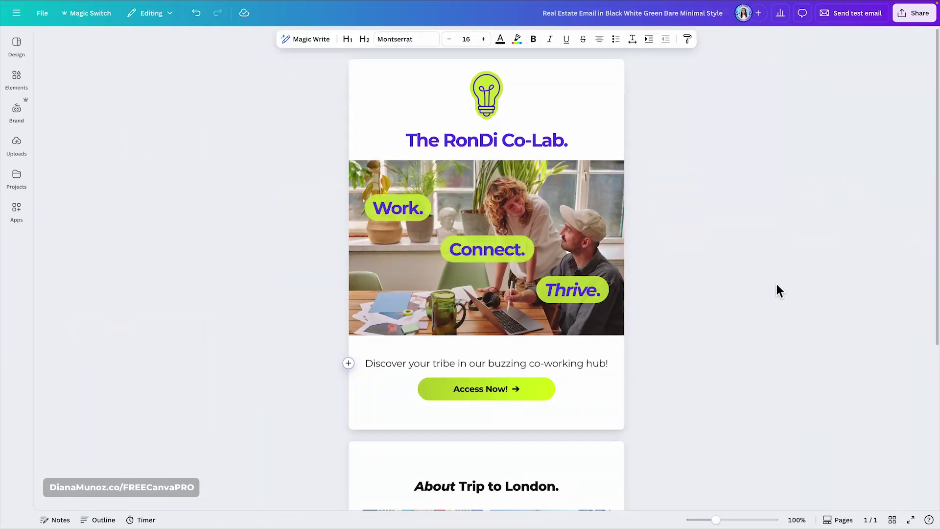
pyautogui.scroll(-7, 777, 285)
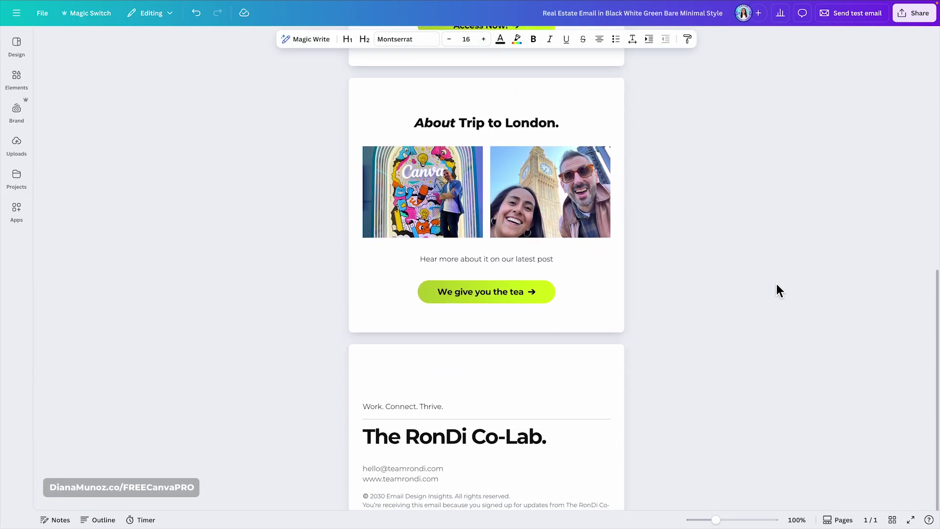
pyautogui.scroll(7, 777, 283)
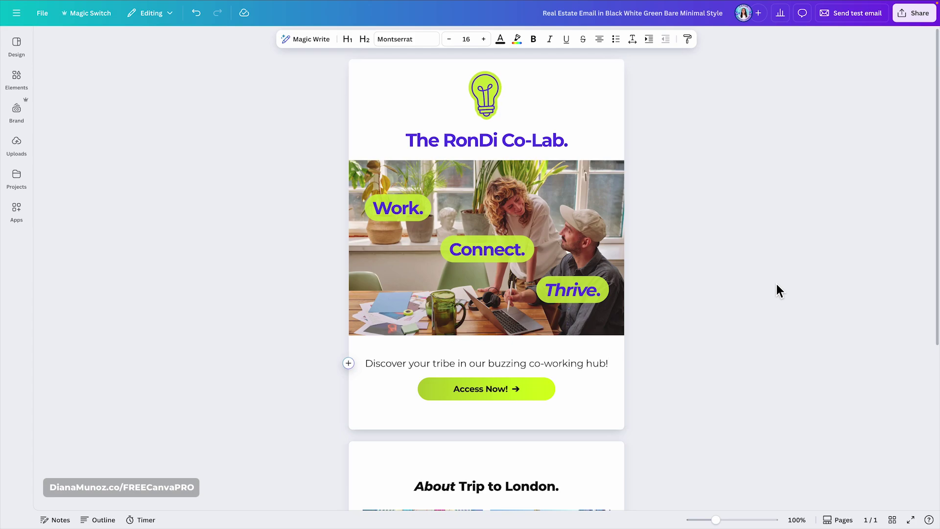
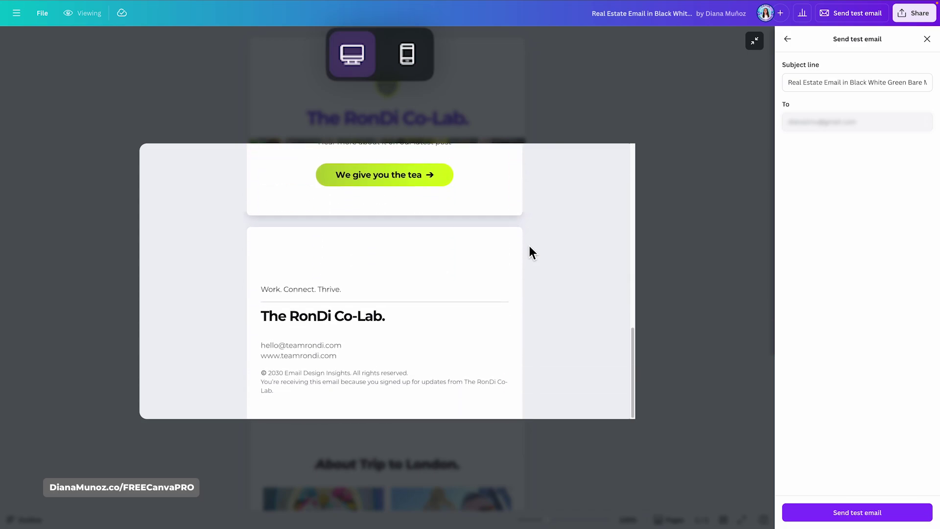
pyautogui.scroll(15, 530, 246)
pyautogui.click(413, 60)
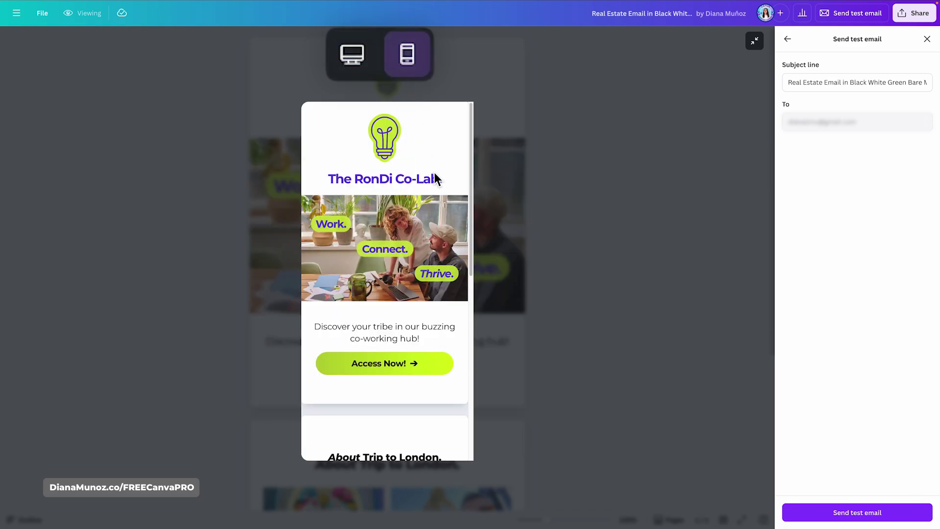
pyautogui.scroll(-15, 433, 338)
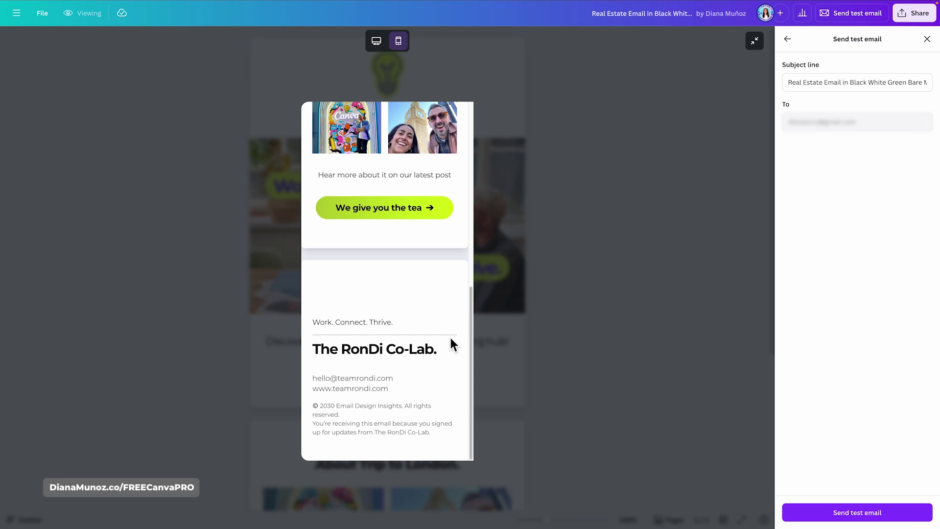
pyautogui.scroll(15, 451, 337)
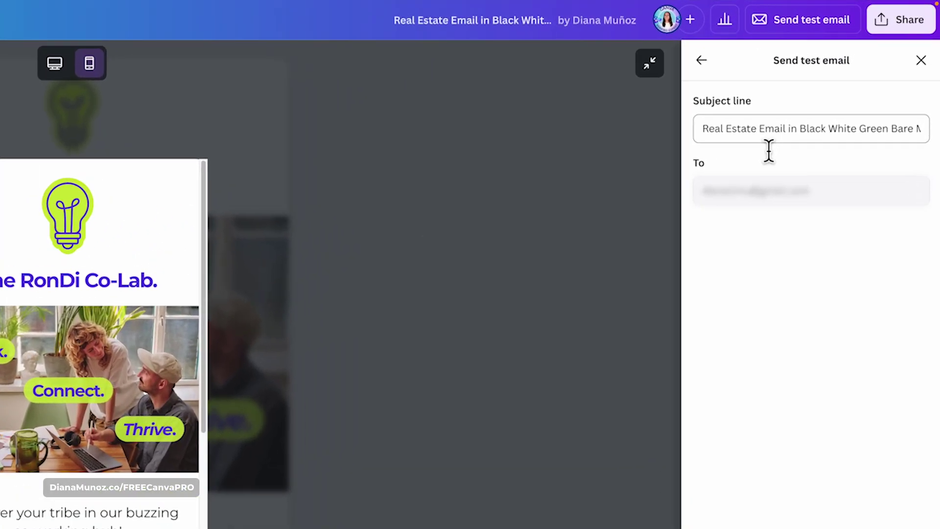
# Set the test email's subject line to "Test email" and send it.
pyautogui.click(839, 130)
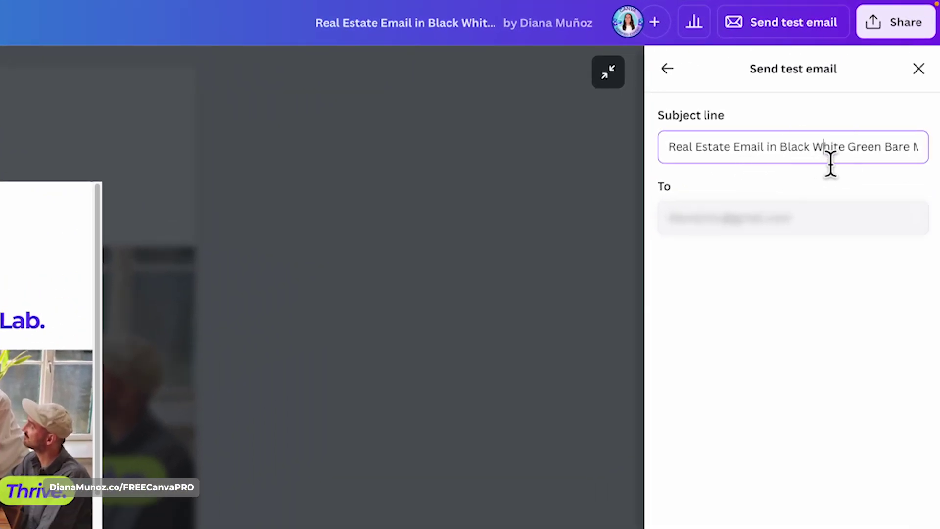
pyautogui.tripleClick(831, 162)
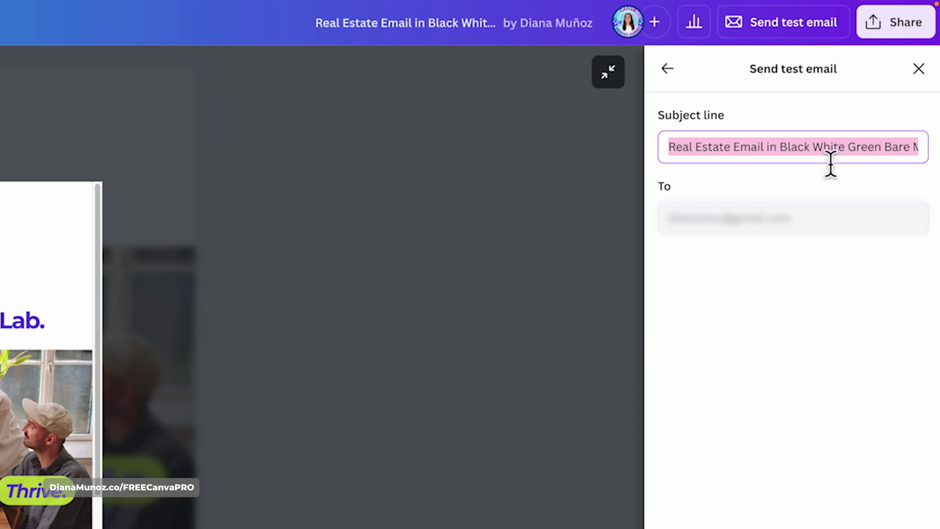
pyautogui.write('Test email')
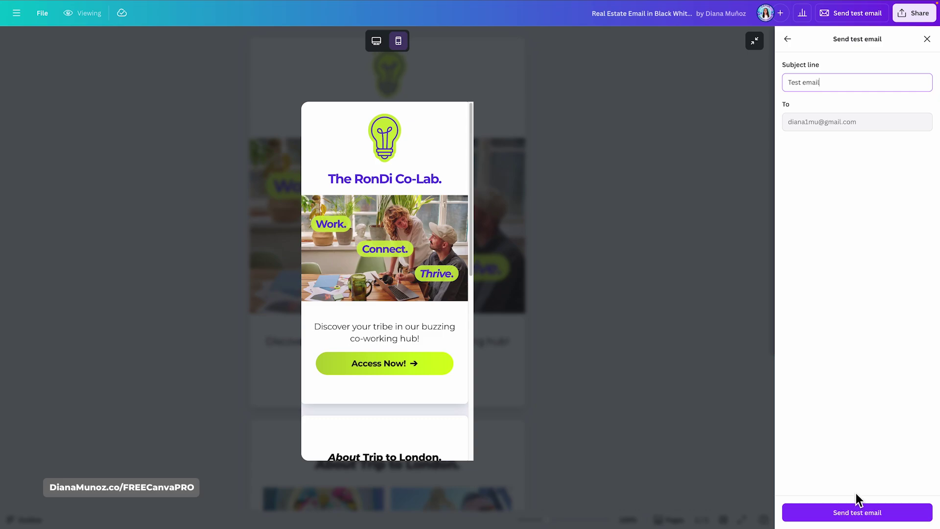
pyautogui.click(873, 514)
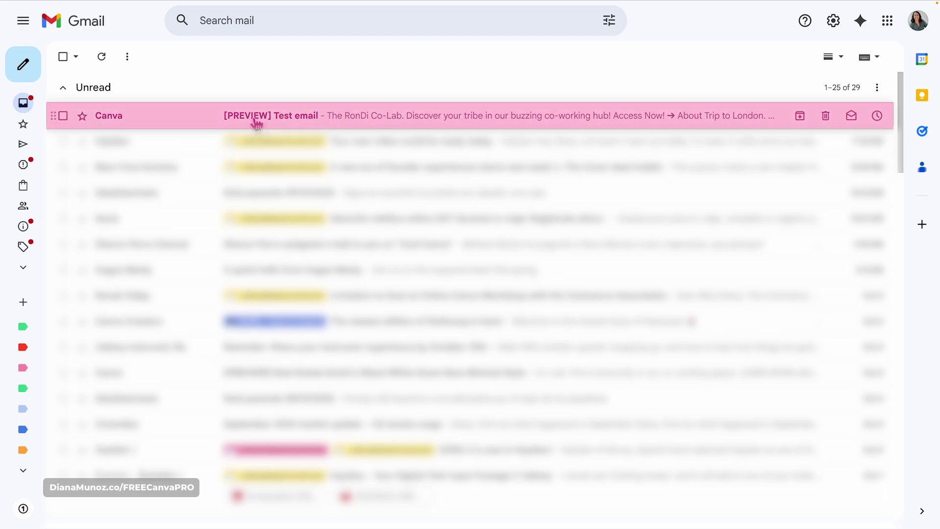
# Switch to Gmail, open the received "[PREVIEW] Test email" and examine its header and hero image.
pyautogui.click(284, 116)
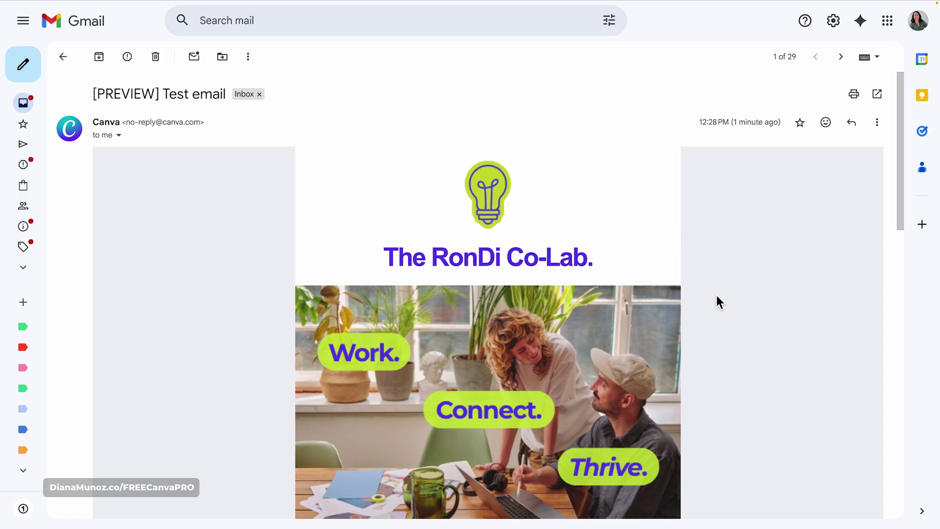
pyautogui.scroll(-3, 746, 353)
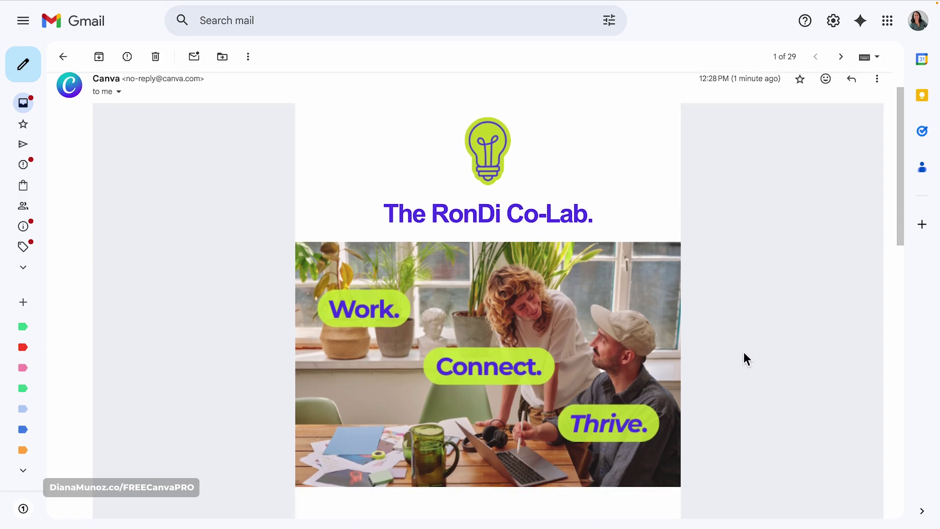
pyautogui.scroll(-4, 744, 352)
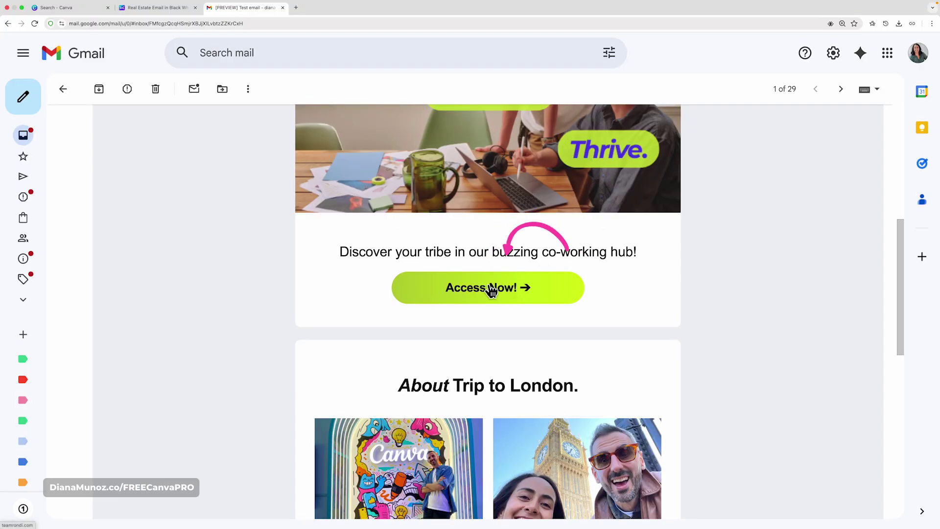
# Test the email's Access Now! link, close the website it opens, and examine the London section and footer.
pyautogui.click(490, 286)
pyautogui.scroll(-9, 433, 183)
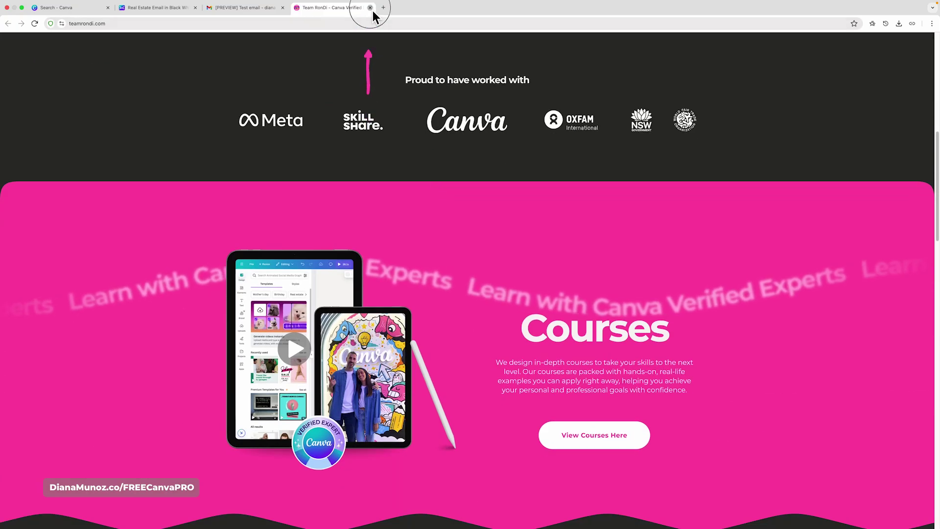
pyautogui.click(370, 8)
pyautogui.scroll(-5, 636, 328)
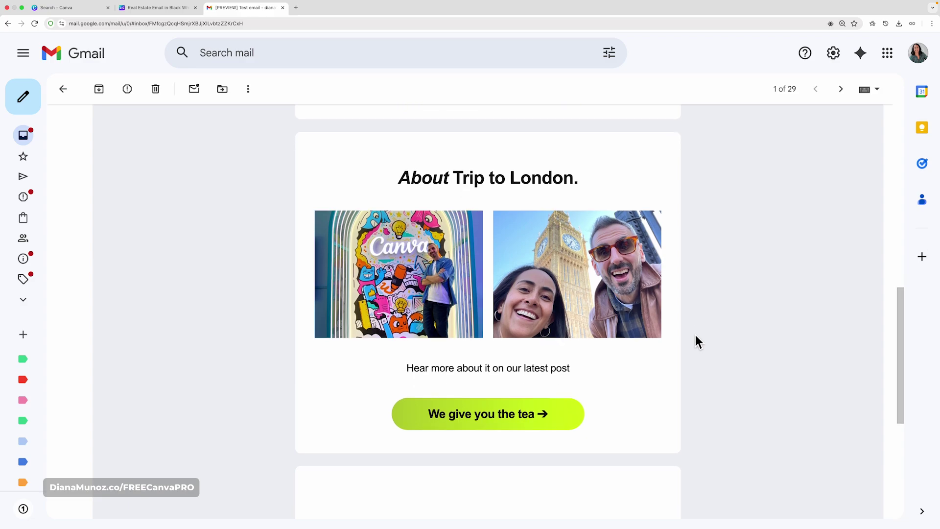
pyautogui.scroll(-3, 610, 370)
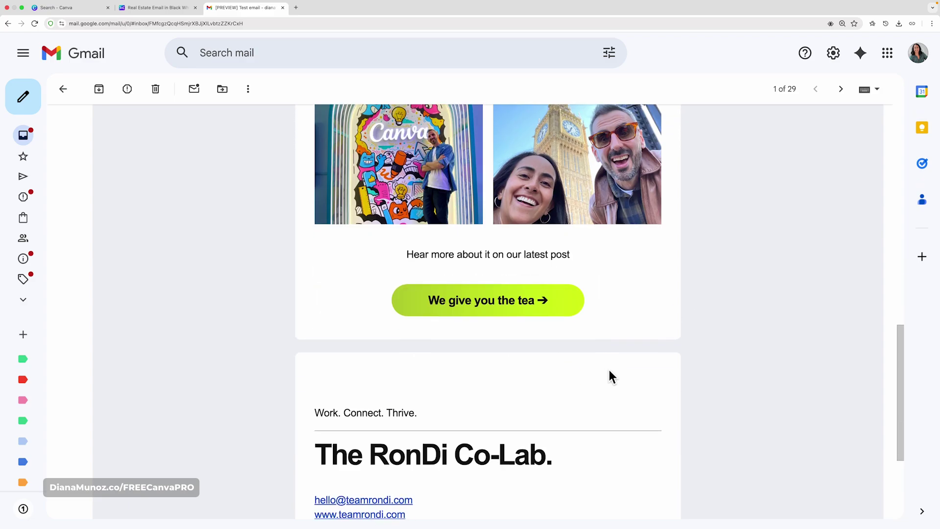
# Test the email's "We give you the tea" link, close the Instagram page it opens, and check the rest of the email.
pyautogui.click(484, 301)
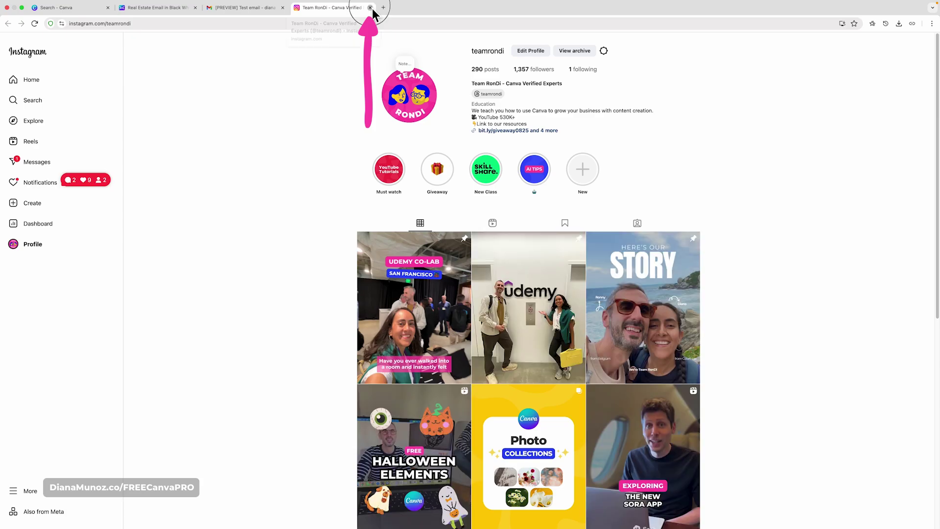
pyautogui.click(371, 8)
pyautogui.scroll(-2, 757, 380)
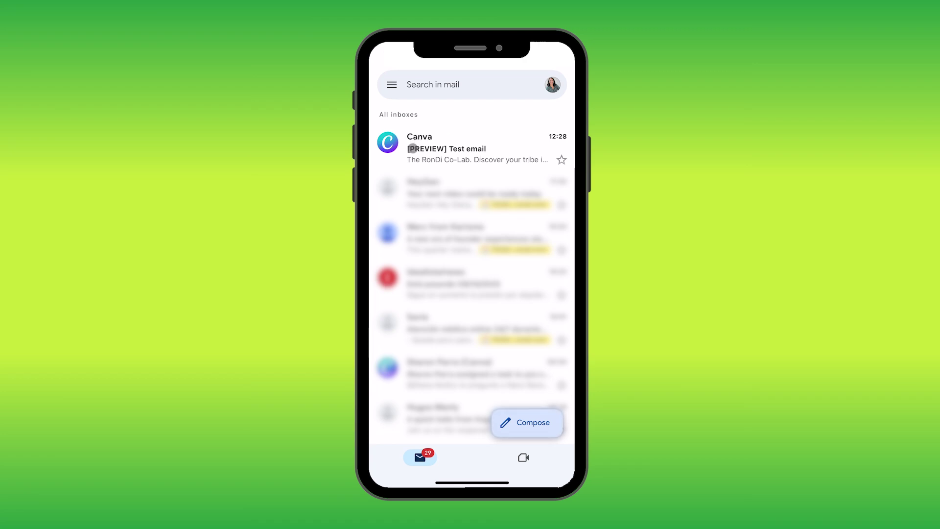
# Open the "[PREVIEW] Test email" in the phone's Gmail app and examine its mobile layout from the header down.
pyautogui.click(445, 149)
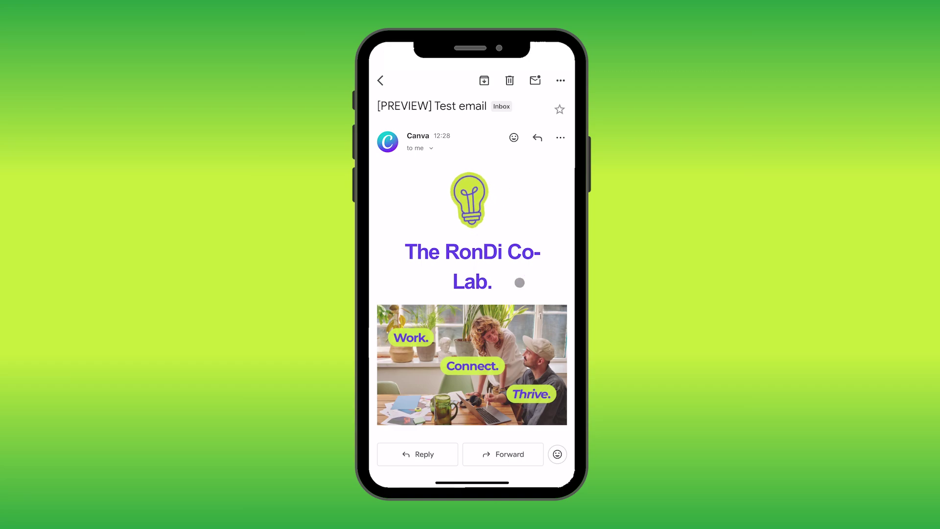
pyautogui.moveTo(518, 279); pyautogui.dragTo(516, 162)
pyautogui.moveTo(515, 312); pyautogui.dragTo(509, 123)
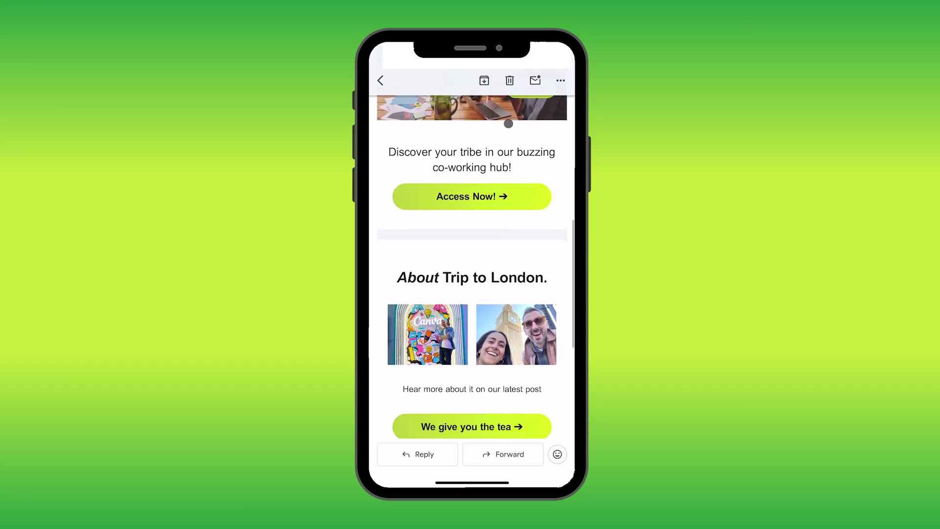
pyautogui.moveTo(503, 254); pyautogui.dragTo(489, 143)
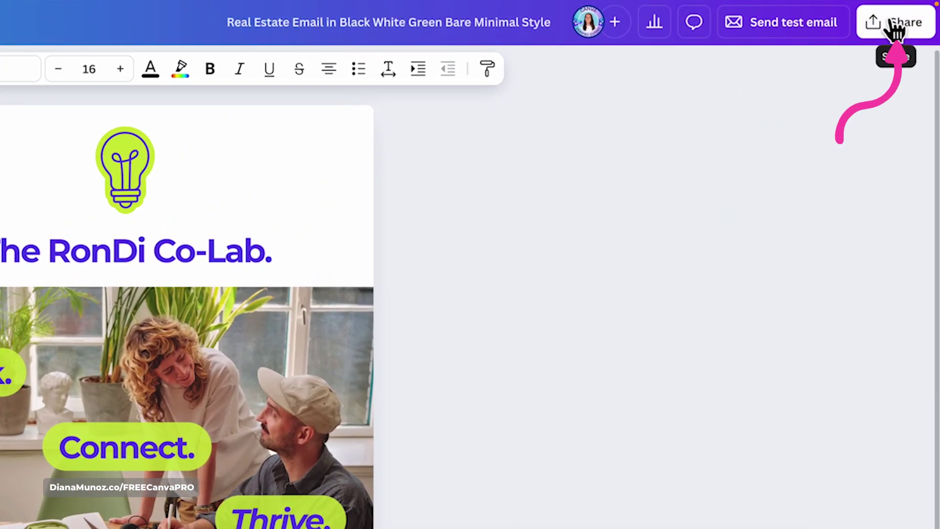
# Return to the Canva design and download the email with the HTML and images file type.
pyautogui.click(897, 30)
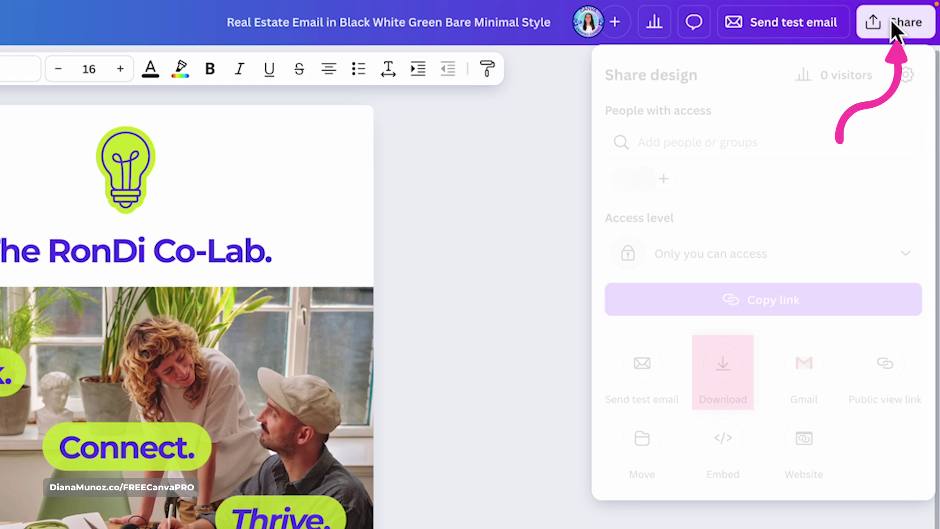
pyautogui.click(723, 361)
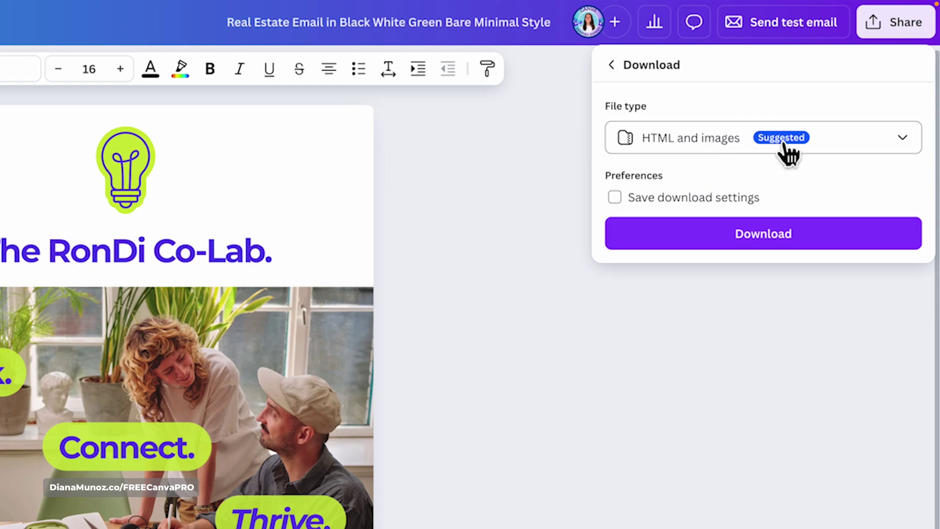
pyautogui.click(692, 145)
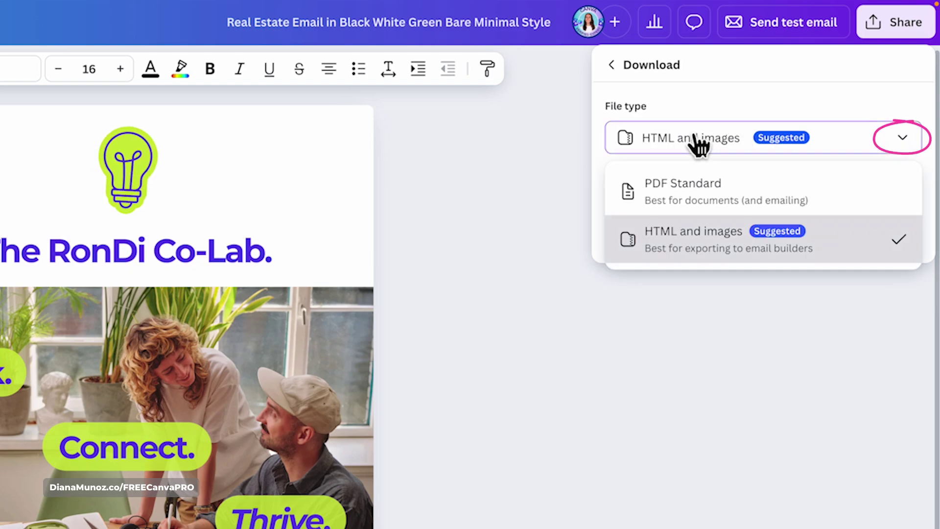
pyautogui.click(682, 247)
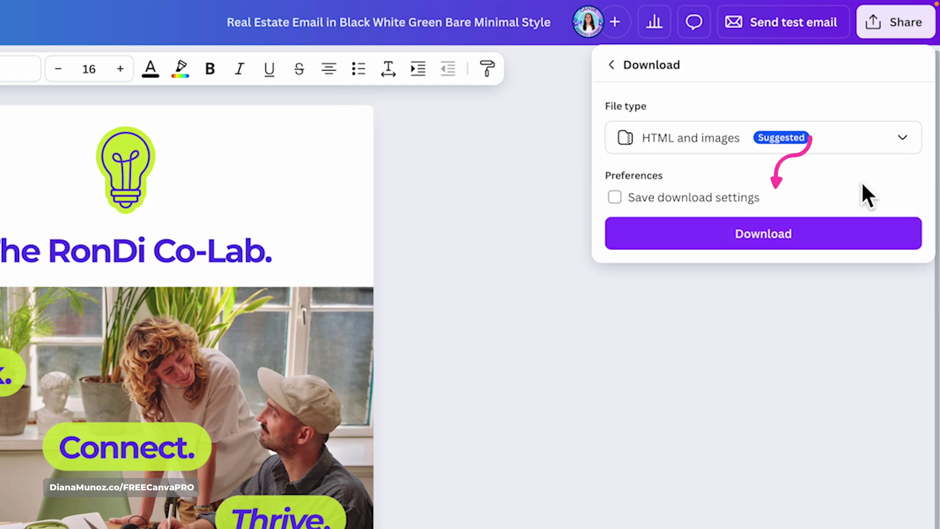
pyautogui.click(762, 243)
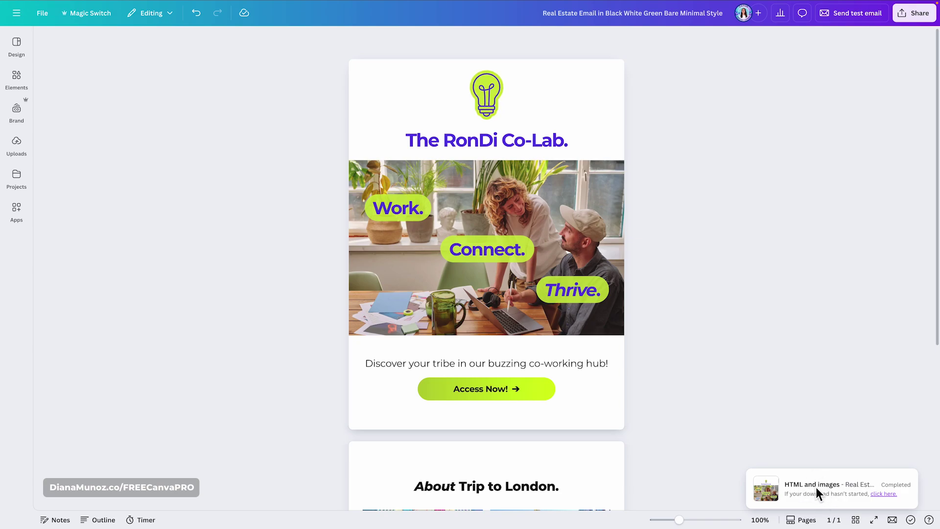
# Switch to Ecosia, search for "hot to import html email template to mailchimp" and look through the results.
pyautogui.hotkey('ctrl', 'Right')
pyautogui.click(352, 131)
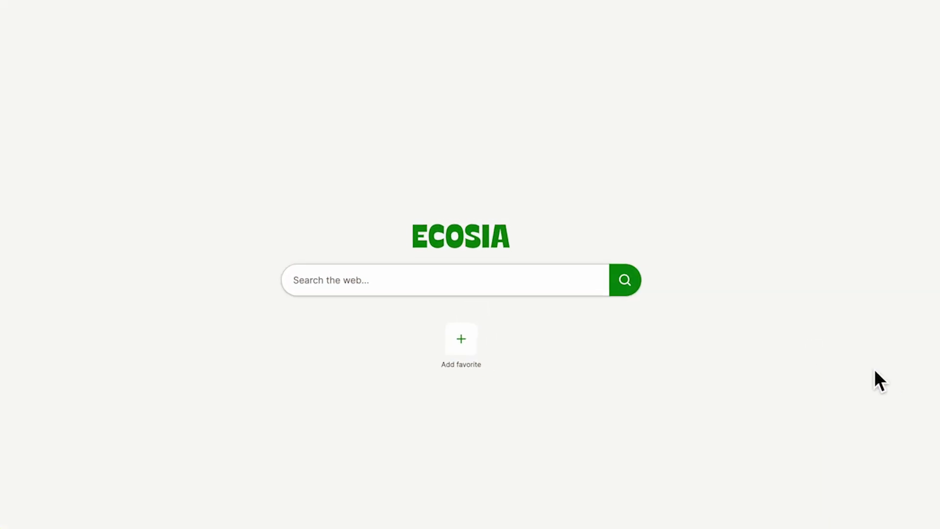
pyautogui.write('hot to import ht')
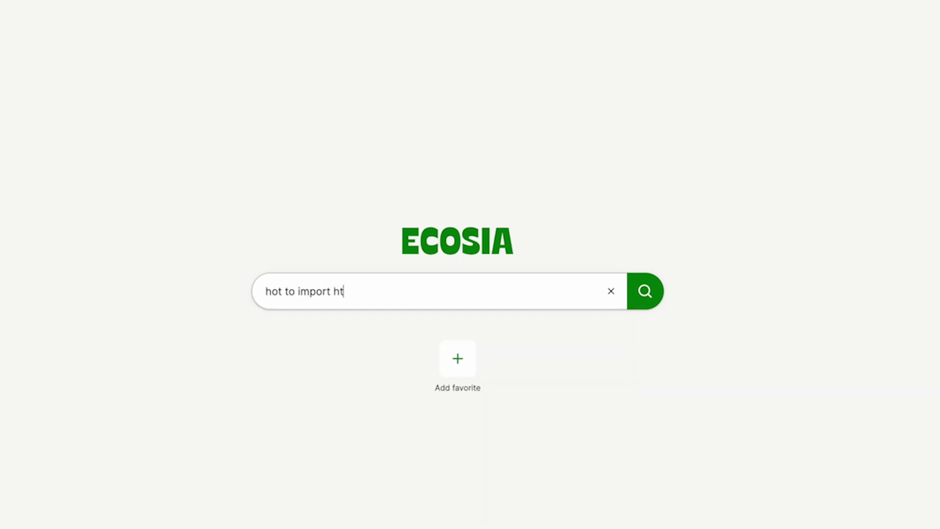
pyautogui.write('ml email template to mailchimp')
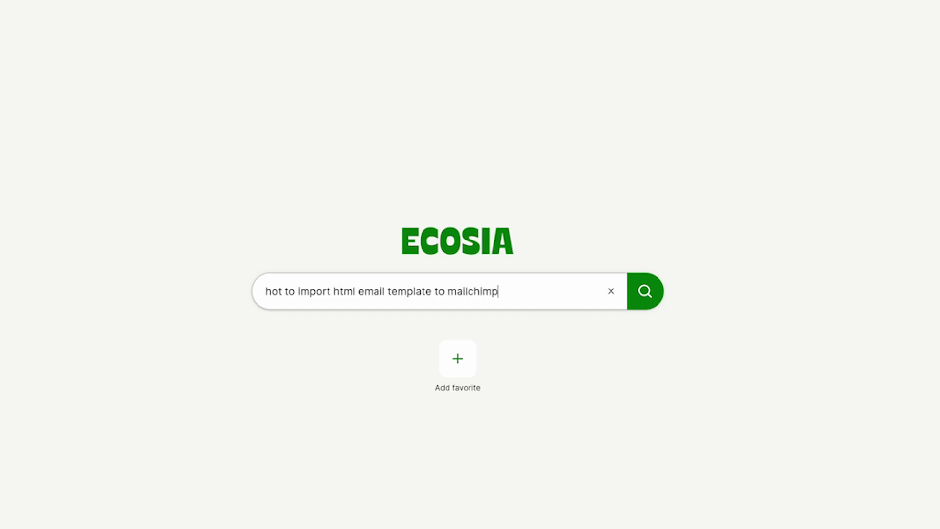
pyautogui.press('Return')
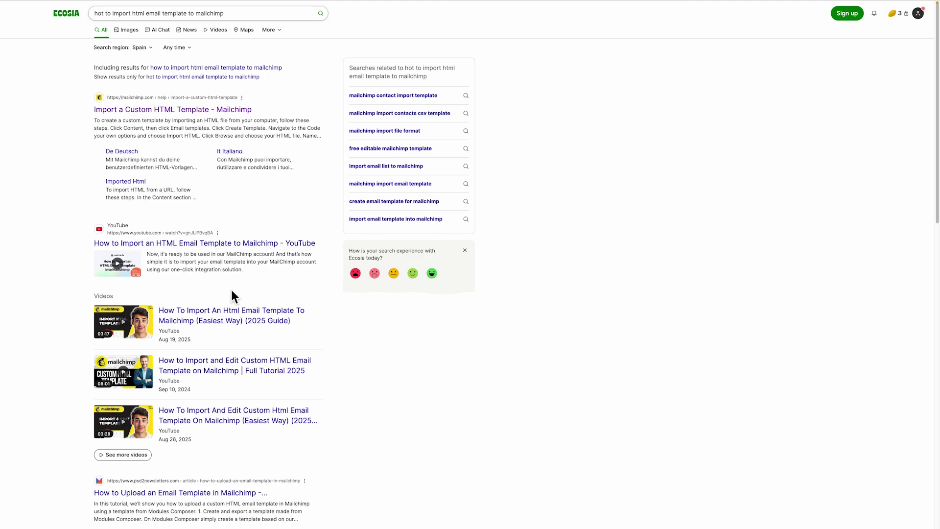
pyautogui.scroll(-1, 231, 289)
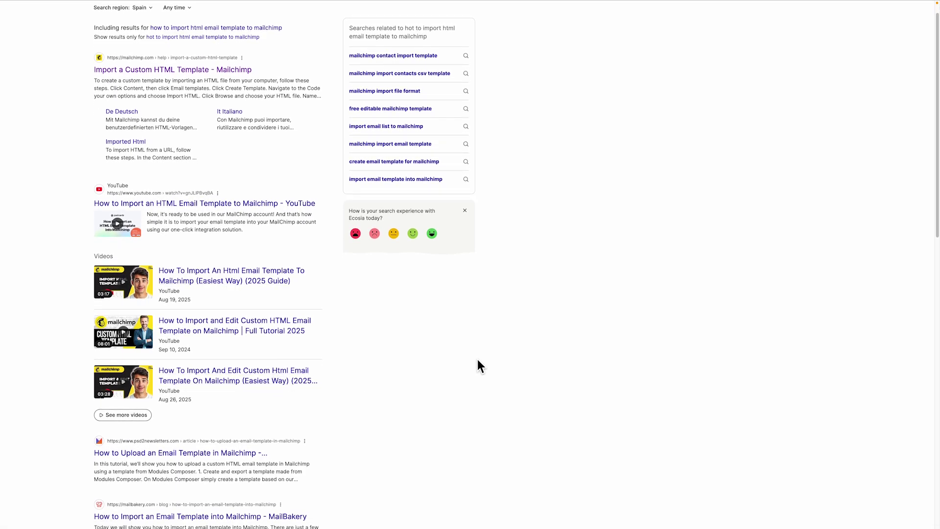